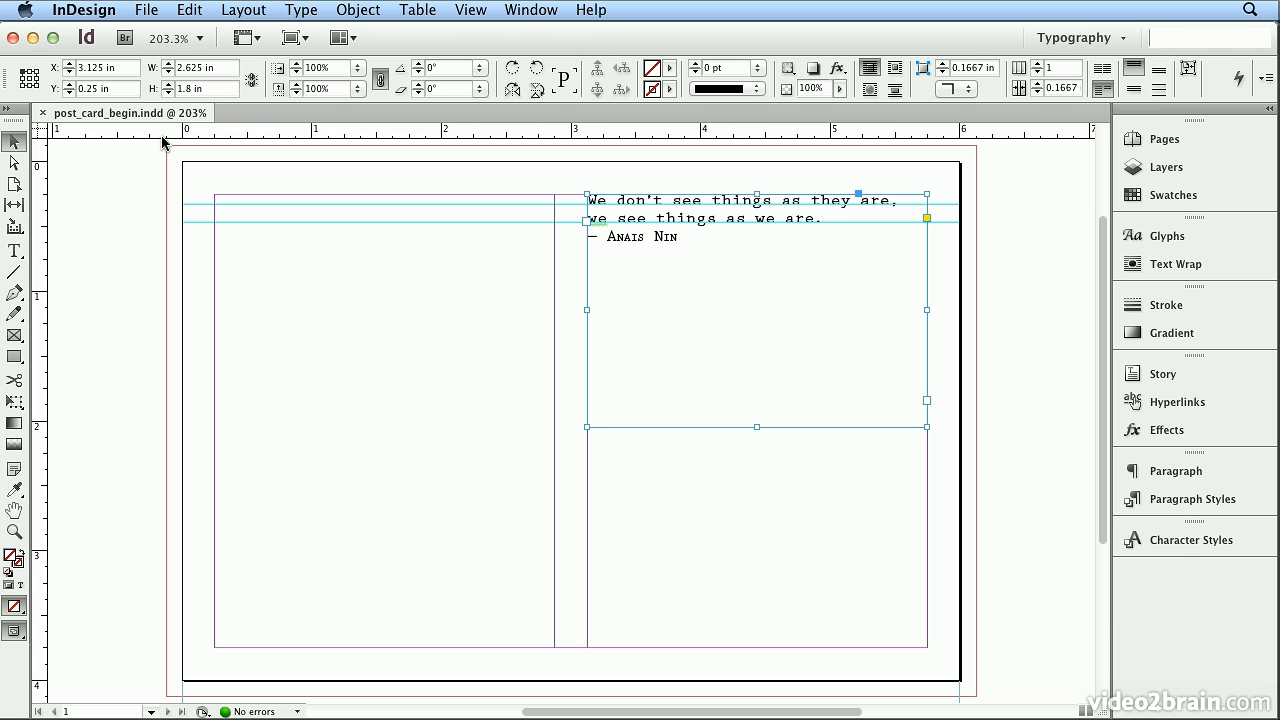
- Delete both horizontal ruler guides crossing the upper part of the postcard page
{"action": "left_click", "coordinate": [244, 207]}
{"action": "left_click", "coordinate": [243, 204]}
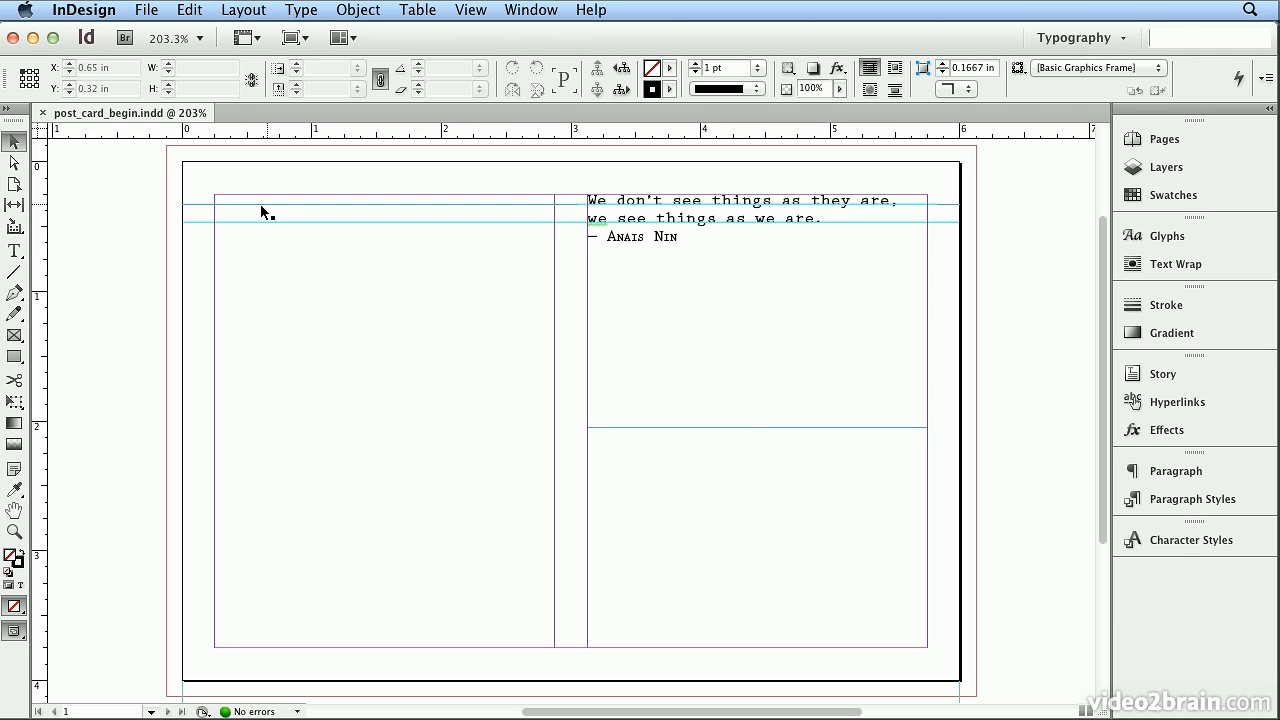
{"action": "left_click", "coordinate": [257, 205]}
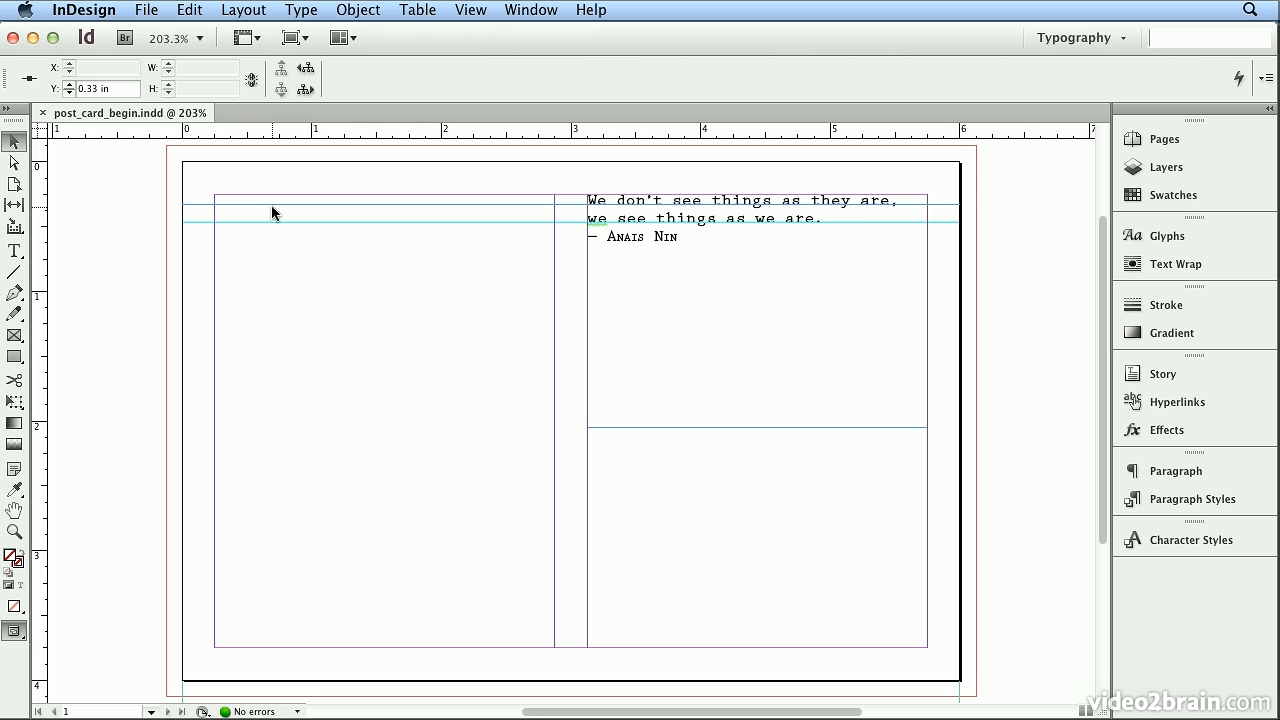
{"action": "key", "text": "Delete"}
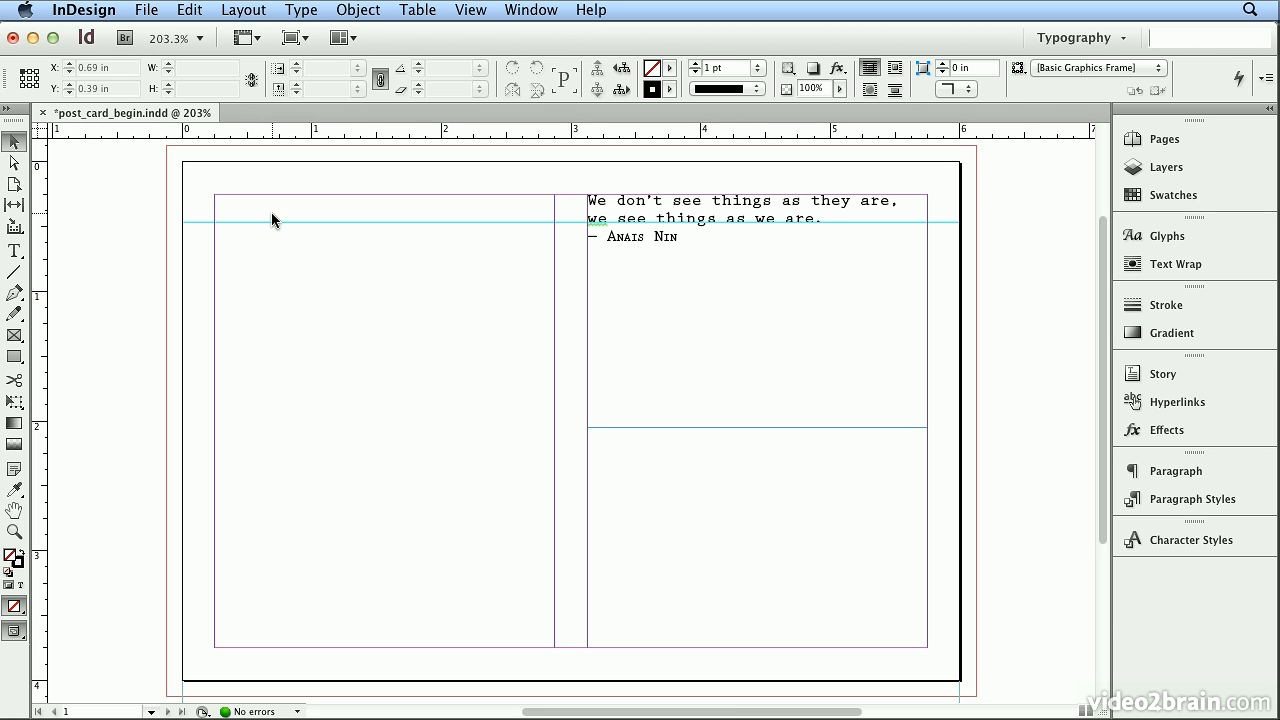
{"action": "left_click", "coordinate": [271, 221]}
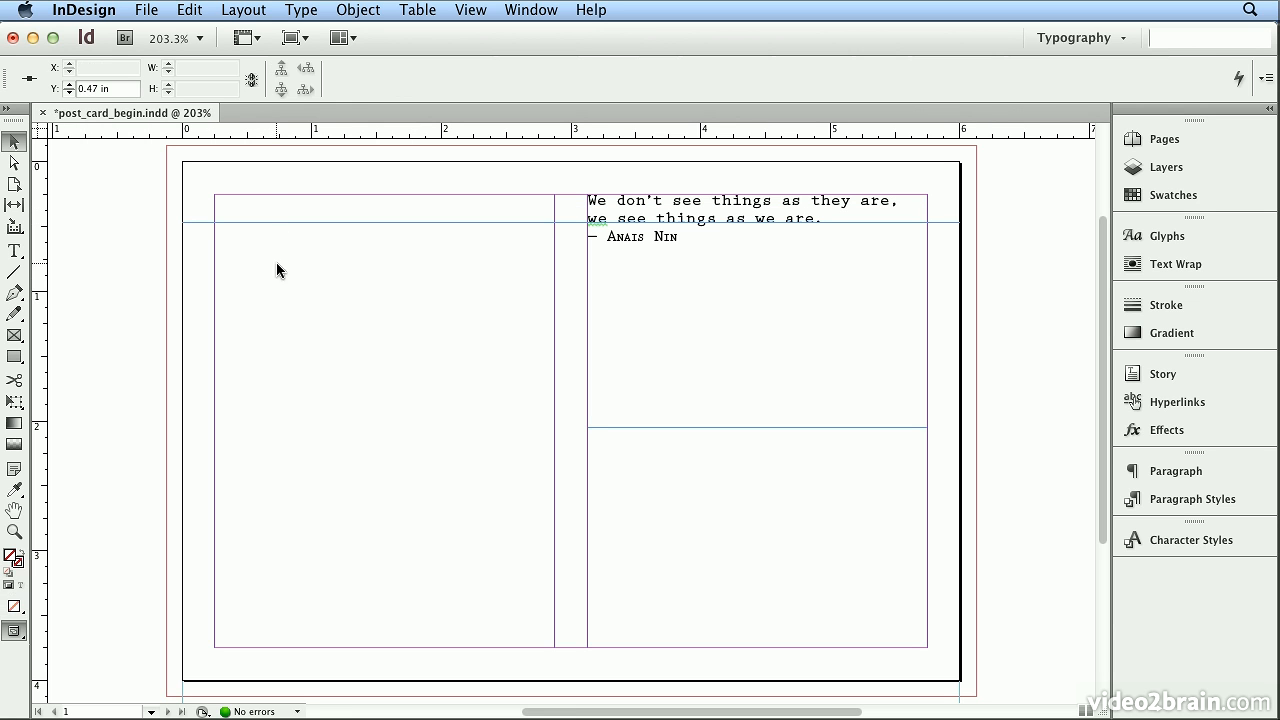
{"action": "key", "text": "Delete"}
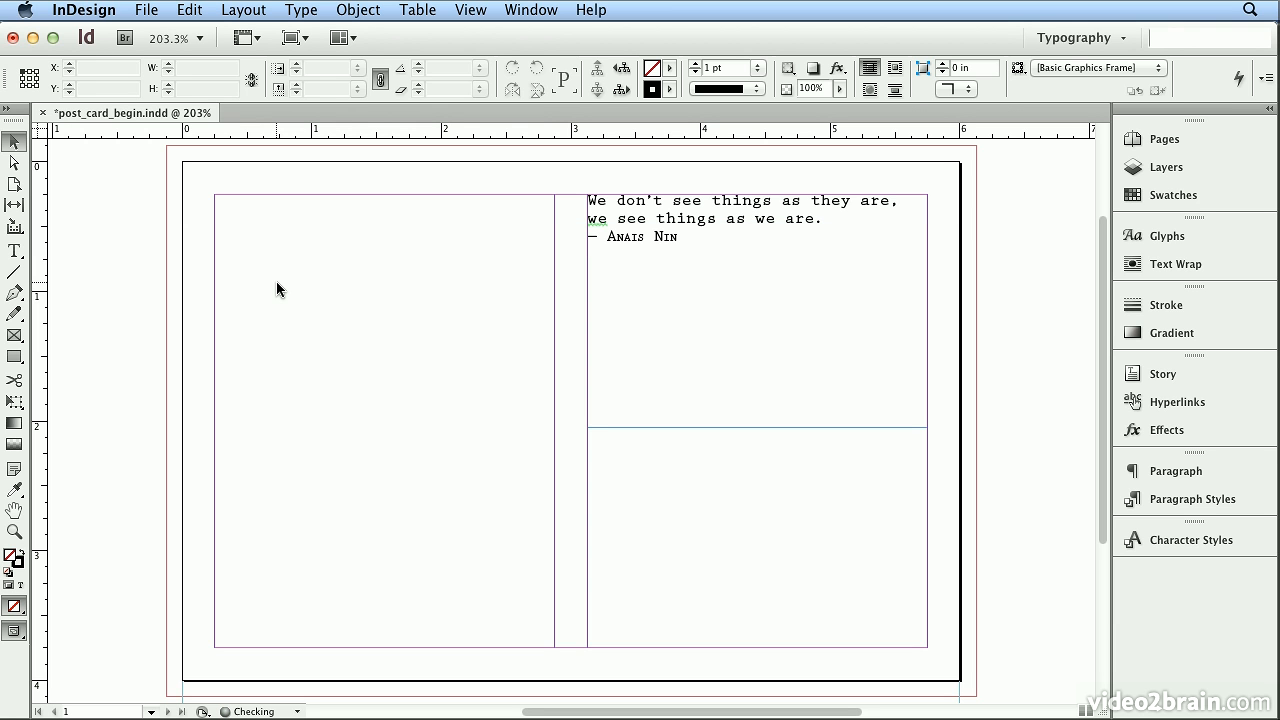
- Enter the quote's text frame for text editing and select the attribution line under the quote
{"action": "double_click", "coordinate": [706, 220]}
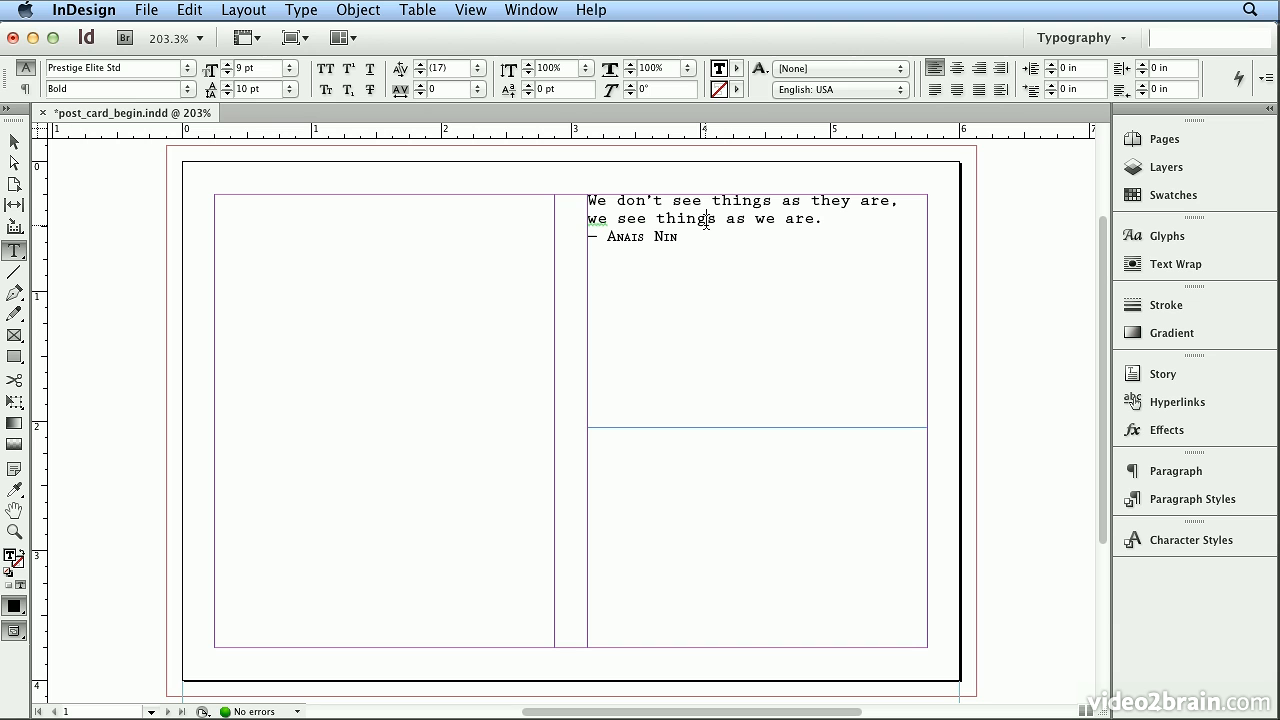
{"action": "triple_click", "coordinate": [570, 242]}
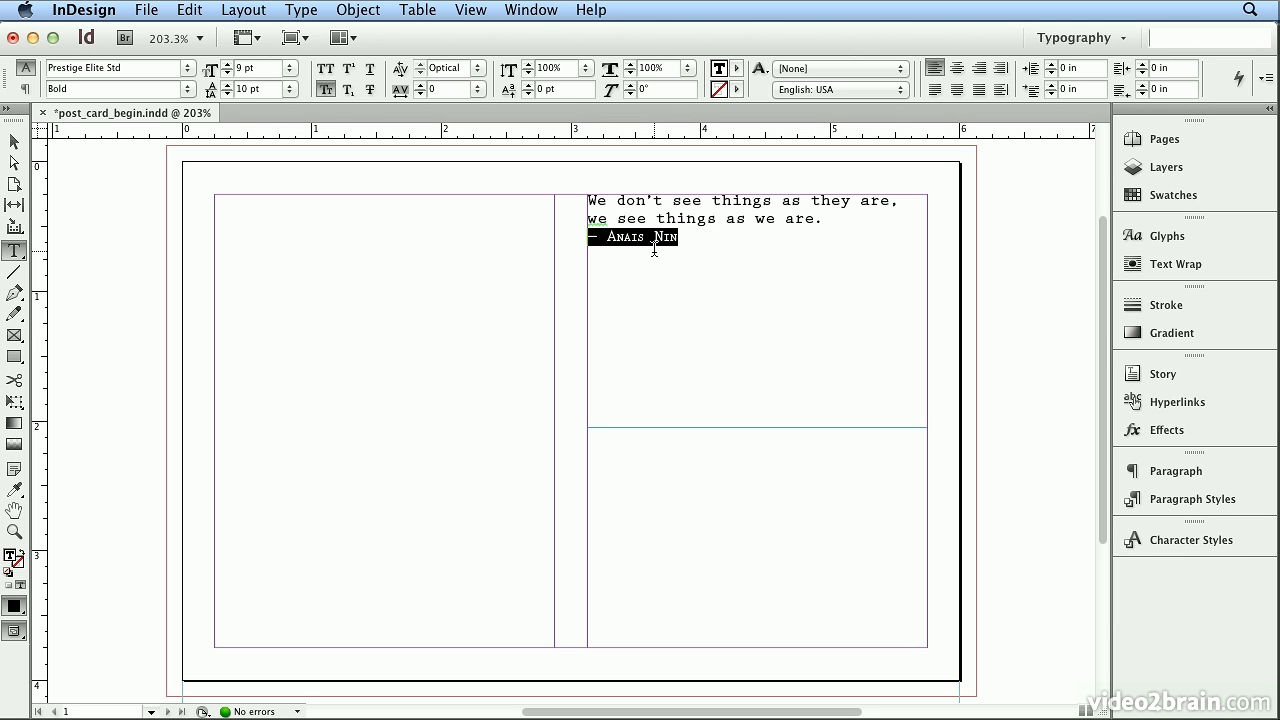
{"action": "left_click", "coordinate": [697, 240]}
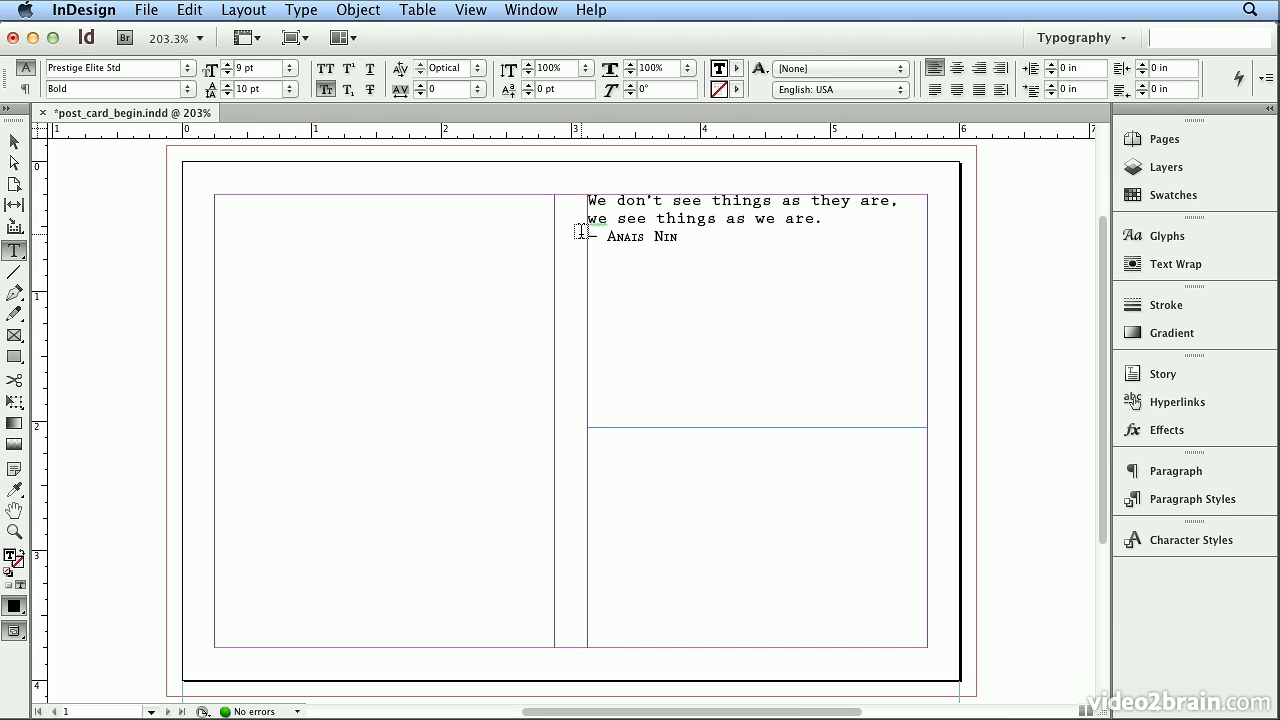
{"action": "left_click_drag", "start_coordinate": [580, 232], "coordinate": [797, 296]}
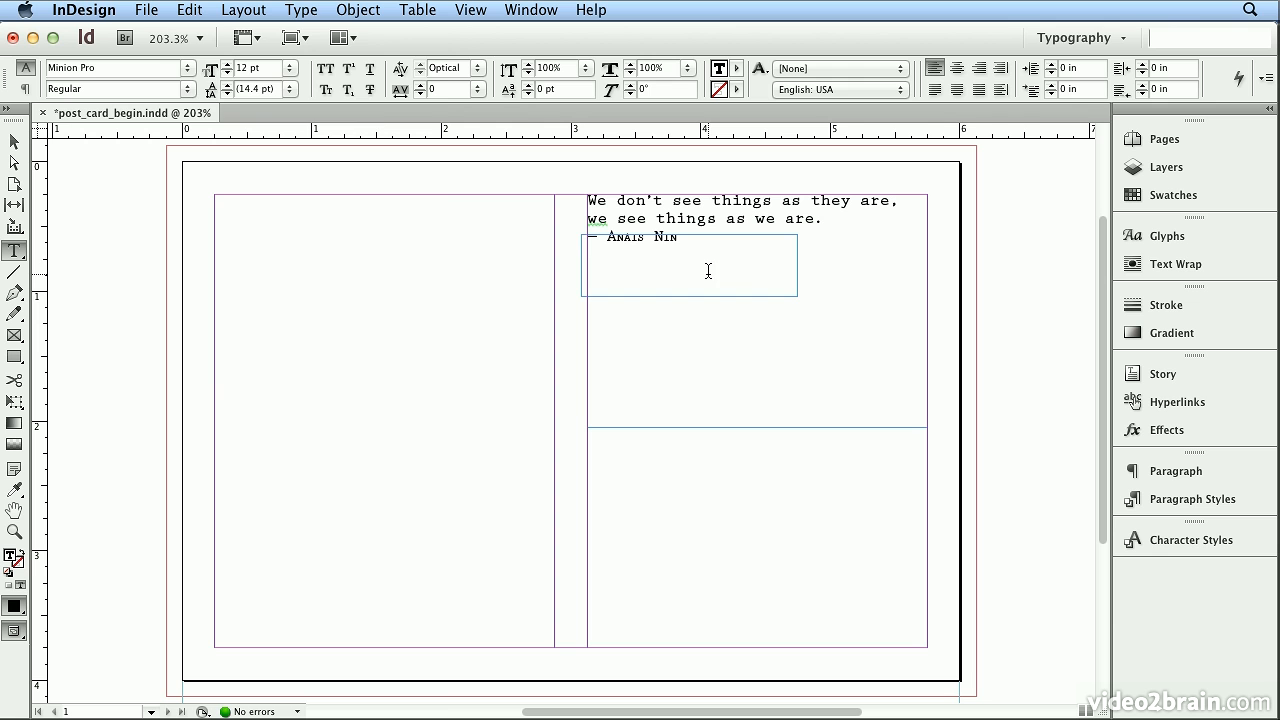
{"action": "left_click", "coordinate": [190, 10]}
{"action": "left_click", "coordinate": [240, 27]}
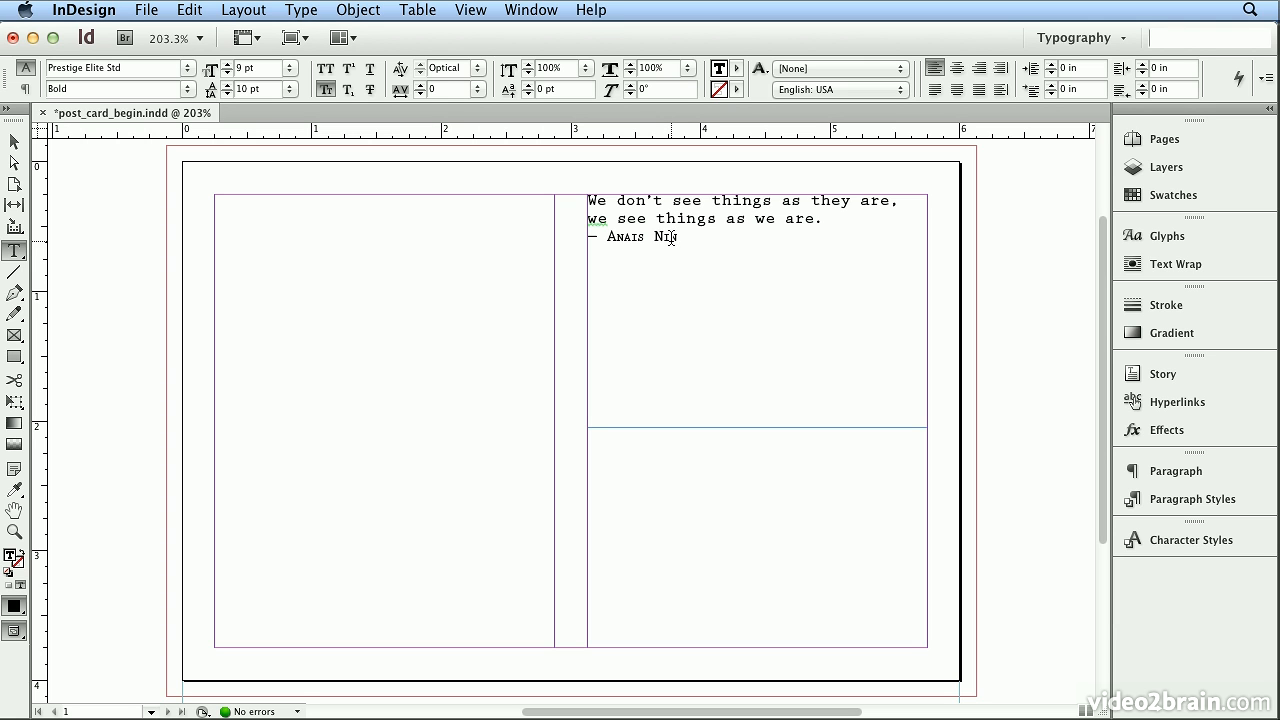
- Set the font of the whole attribution line below the quote to Myriad Pro Regular
{"action": "double_click", "coordinate": [670, 237]}
{"action": "triple_click", "coordinate": [669, 237]}
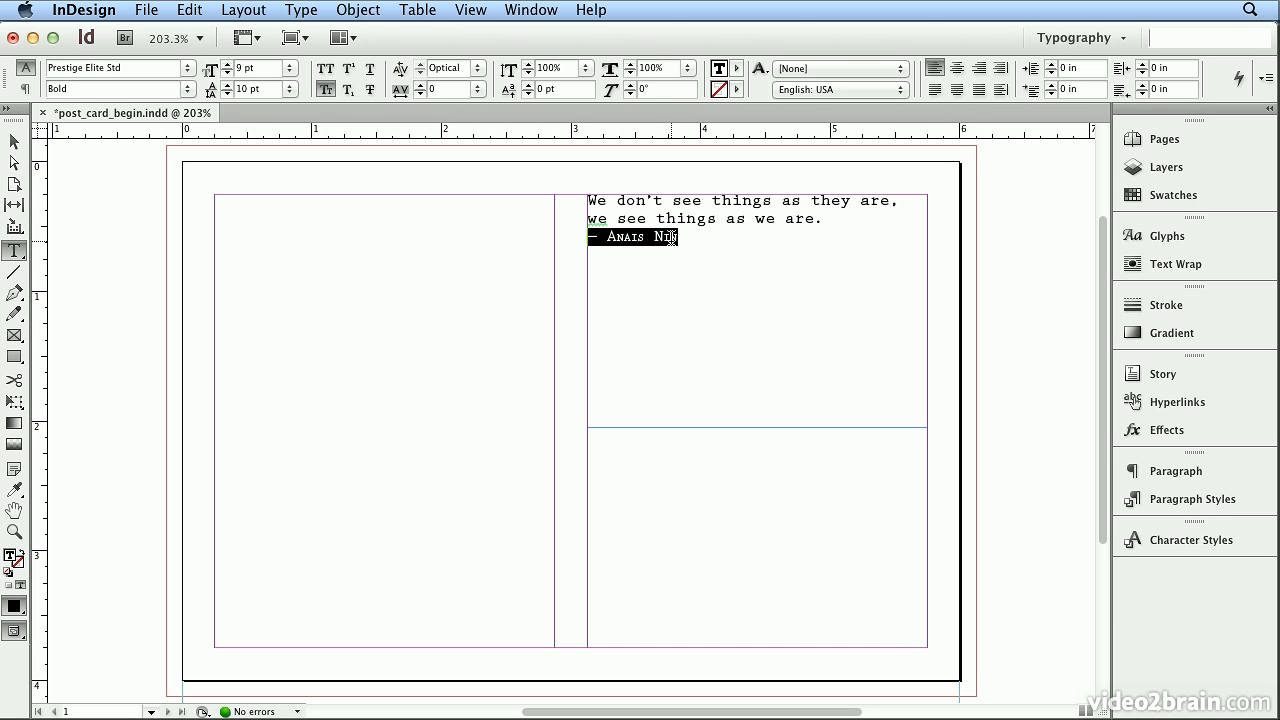
{"action": "left_click", "coordinate": [118, 67]}
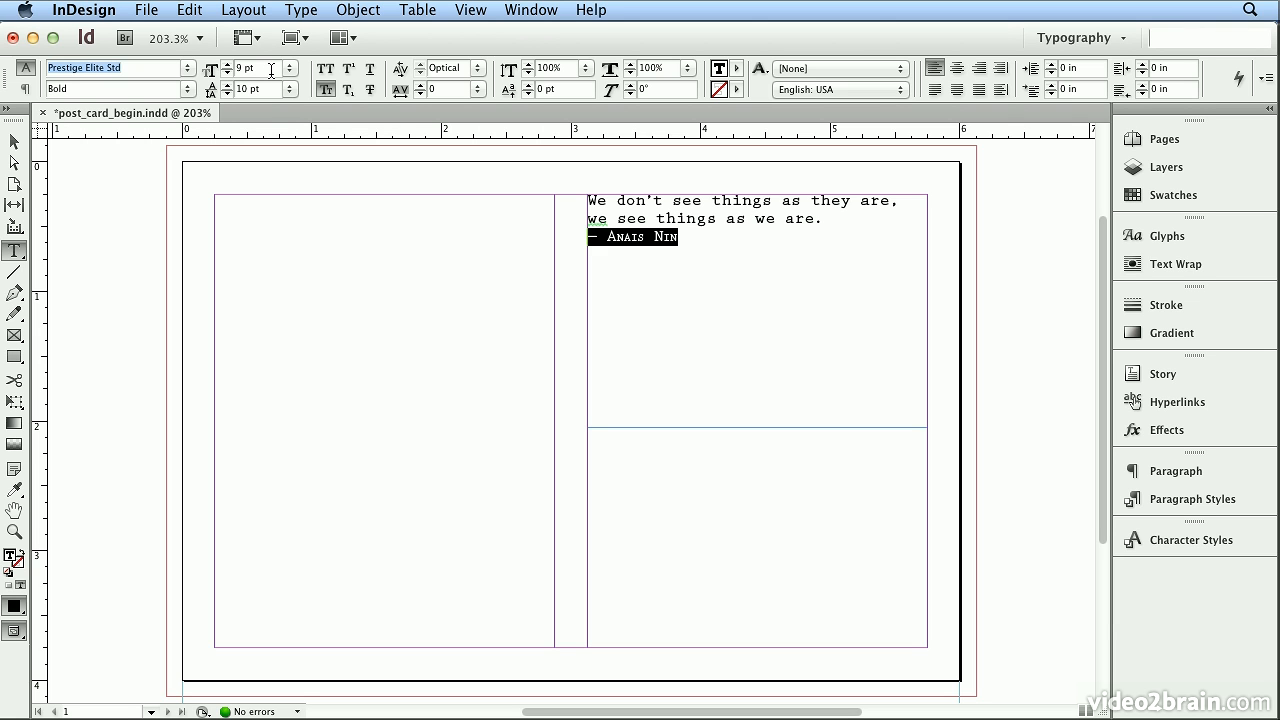
{"action": "type", "text": "Myriad Pro"}
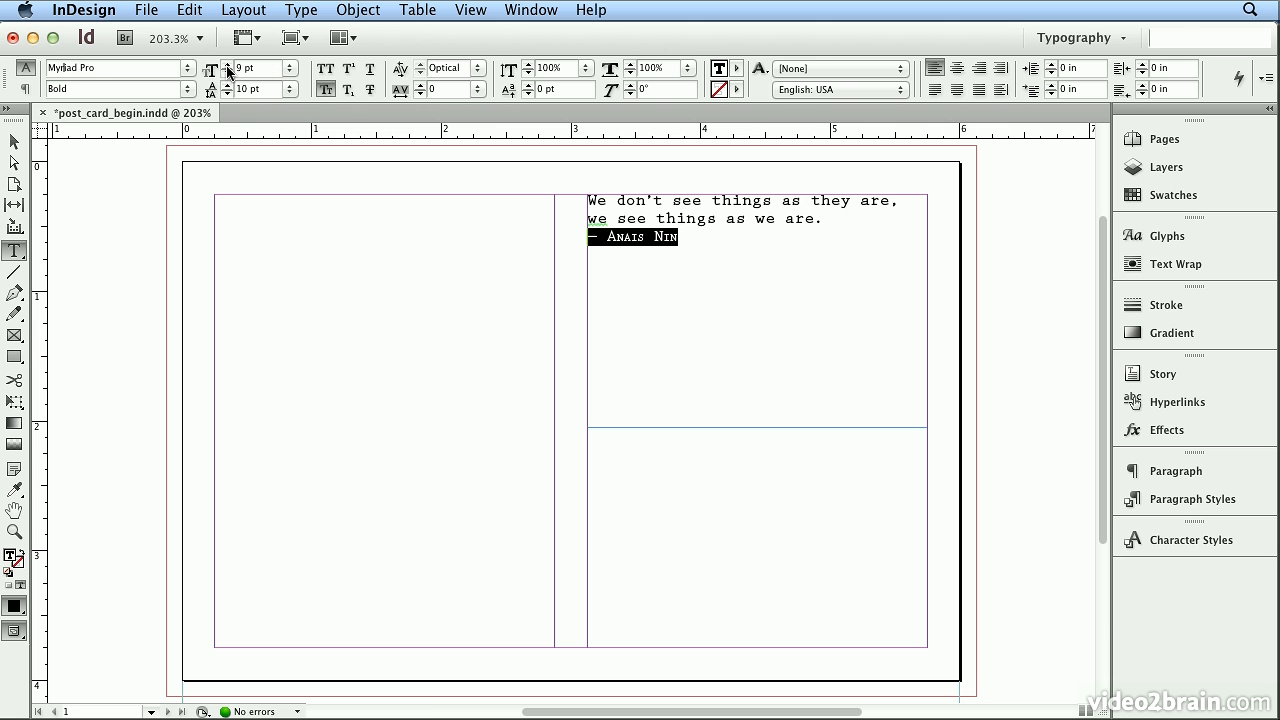
{"action": "left_click", "coordinate": [187, 68]}
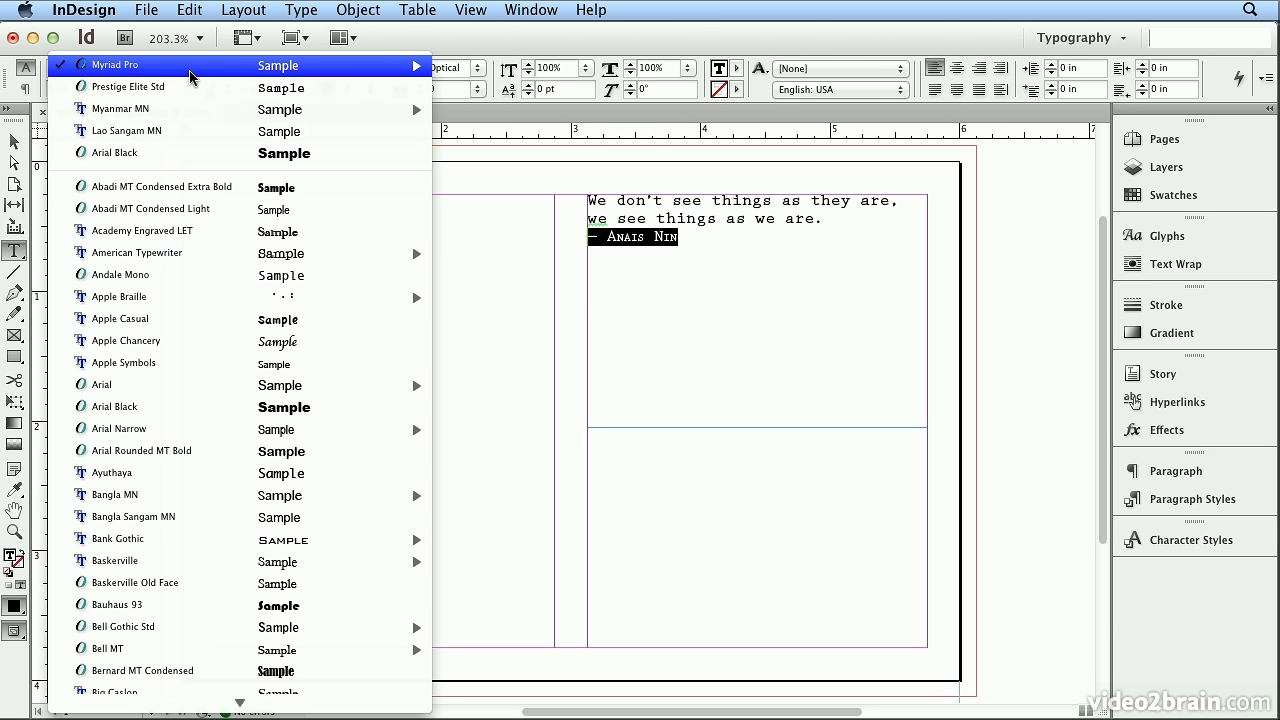
{"action": "left_click", "coordinate": [303, 9]}
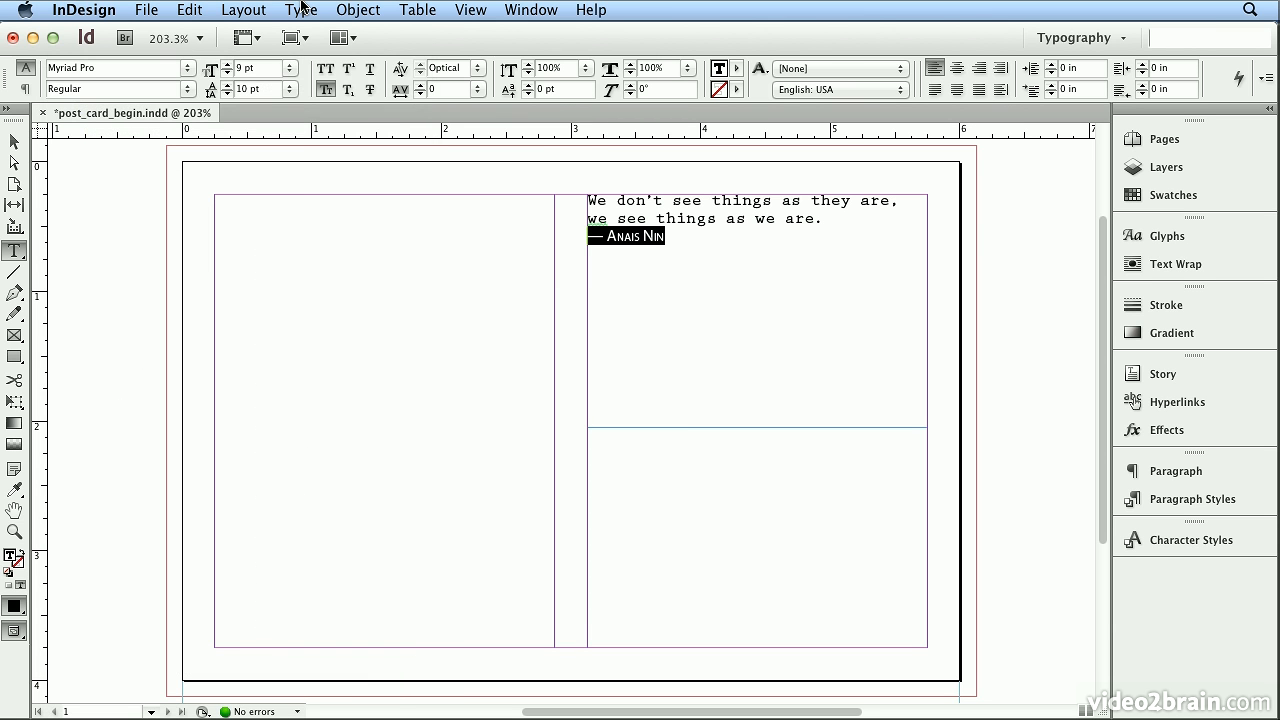
{"action": "left_click", "coordinate": [303, 9]}
{"action": "mouse_move", "coordinate": [305, 36]}
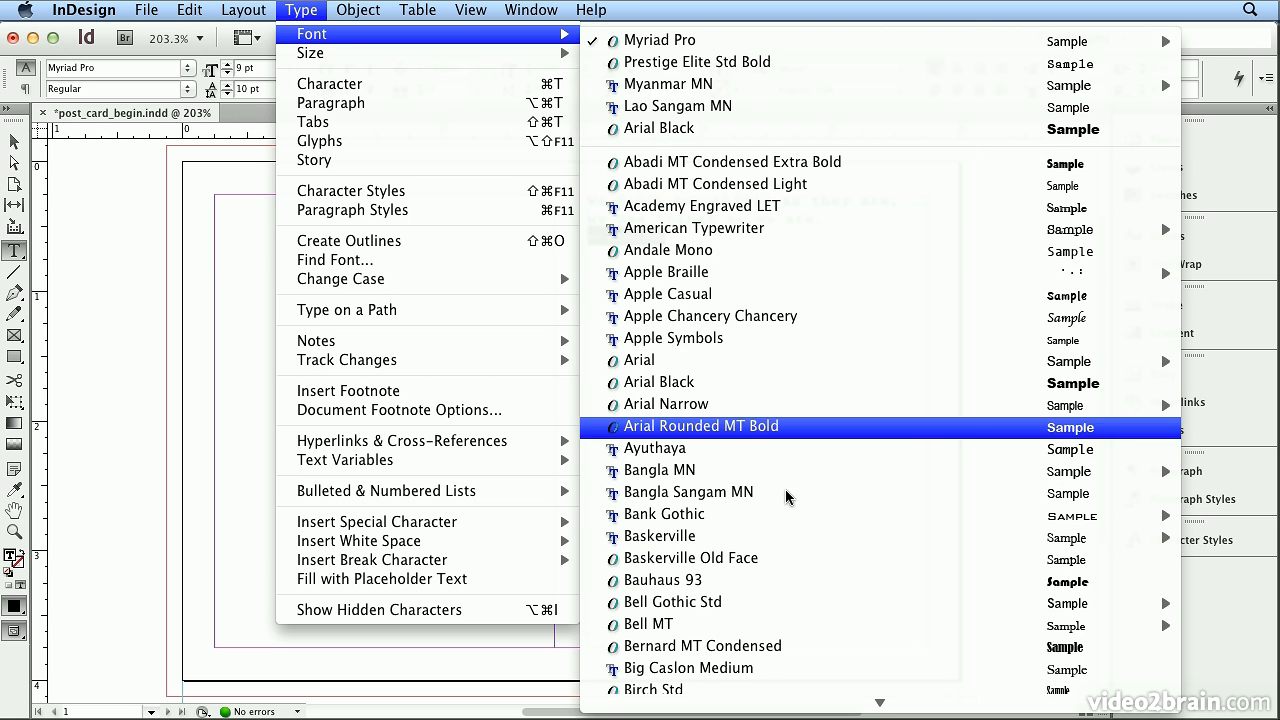
{"action": "mouse_move", "coordinate": [772, 716]}
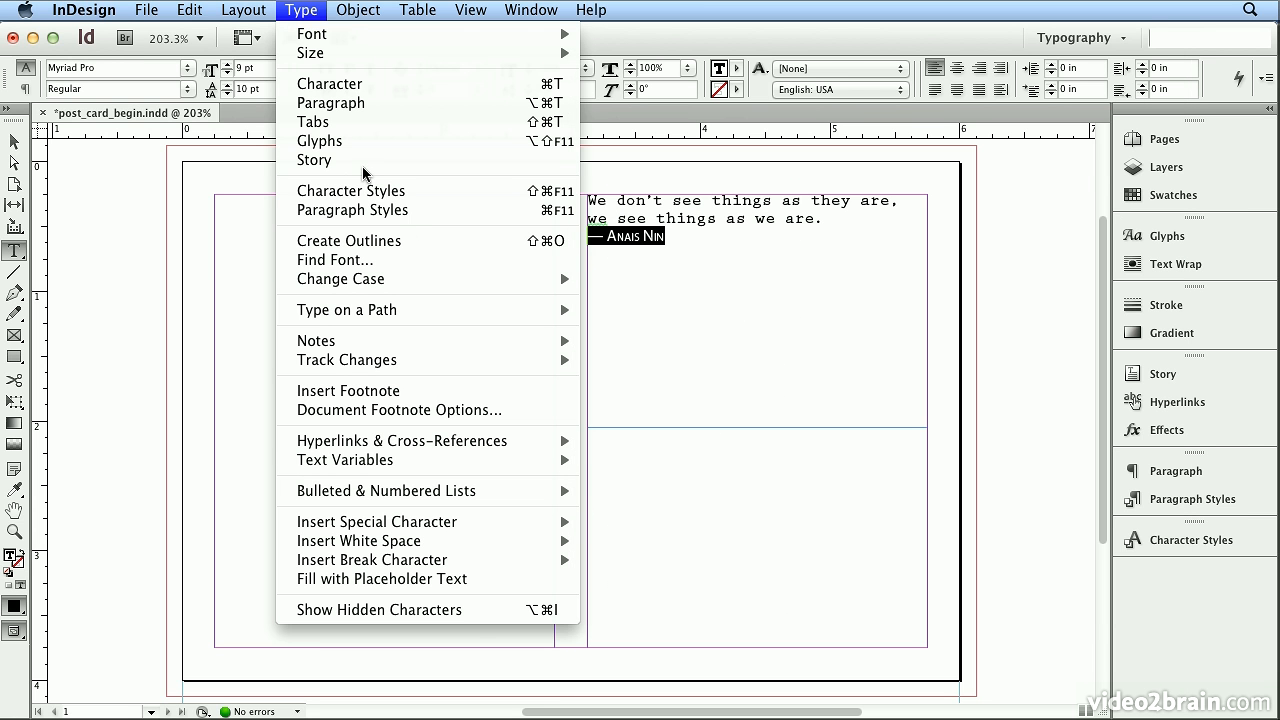
{"action": "left_click", "coordinate": [295, 12]}
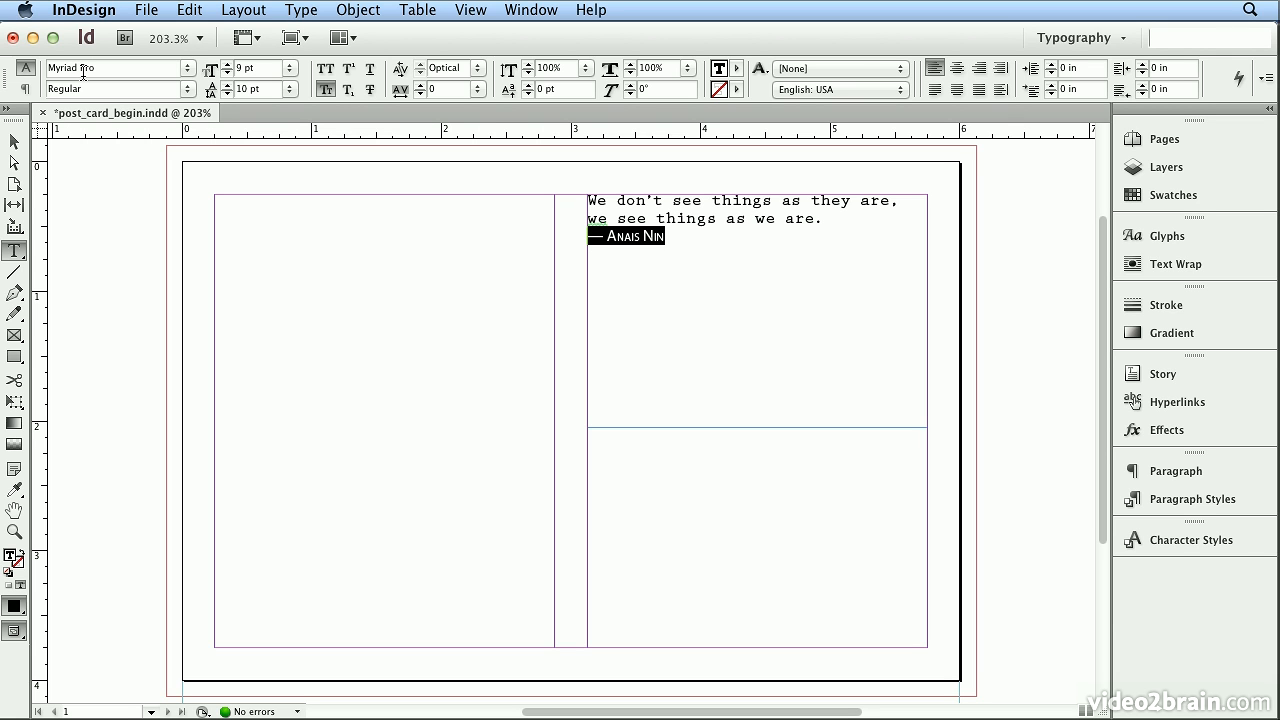
- Turn off small caps for the selected attribution line
{"action": "left_click", "coordinate": [325, 92]}
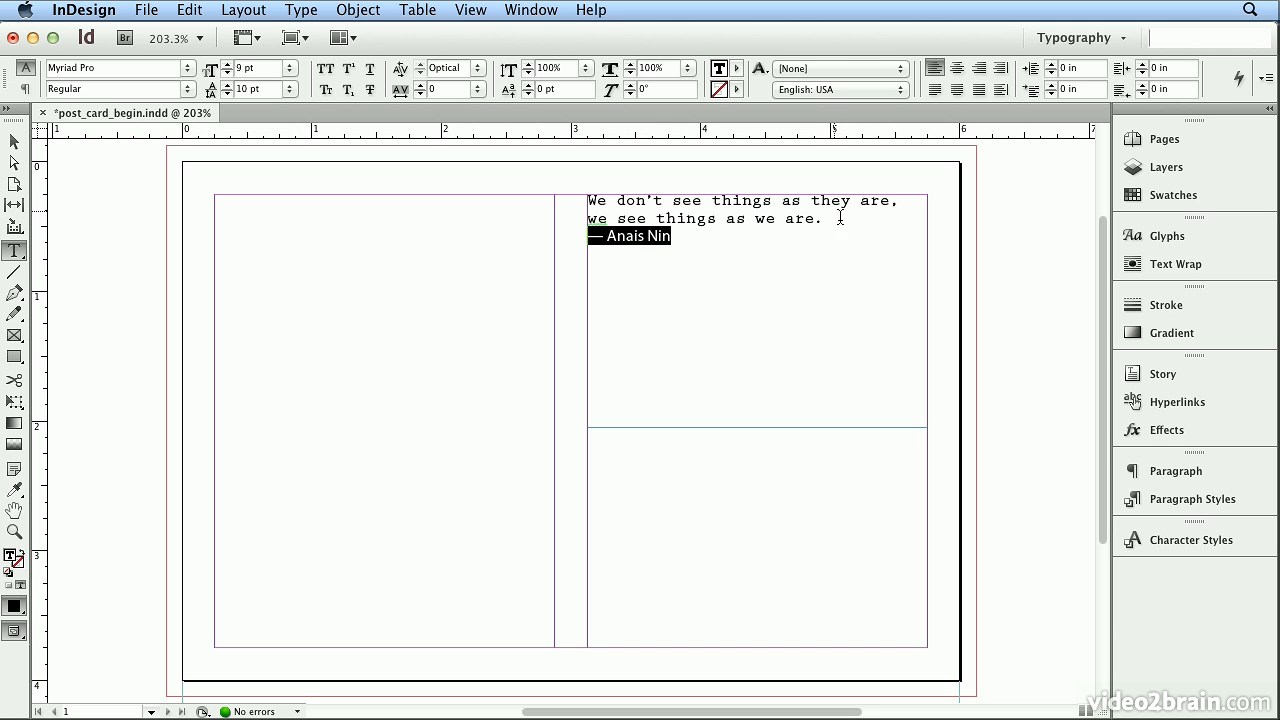
- Set the two lines of the quote above the attribution to Minion Pro in the Italic style
{"action": "left_click_drag", "start_coordinate": [829, 219], "coordinate": [779, 150]}
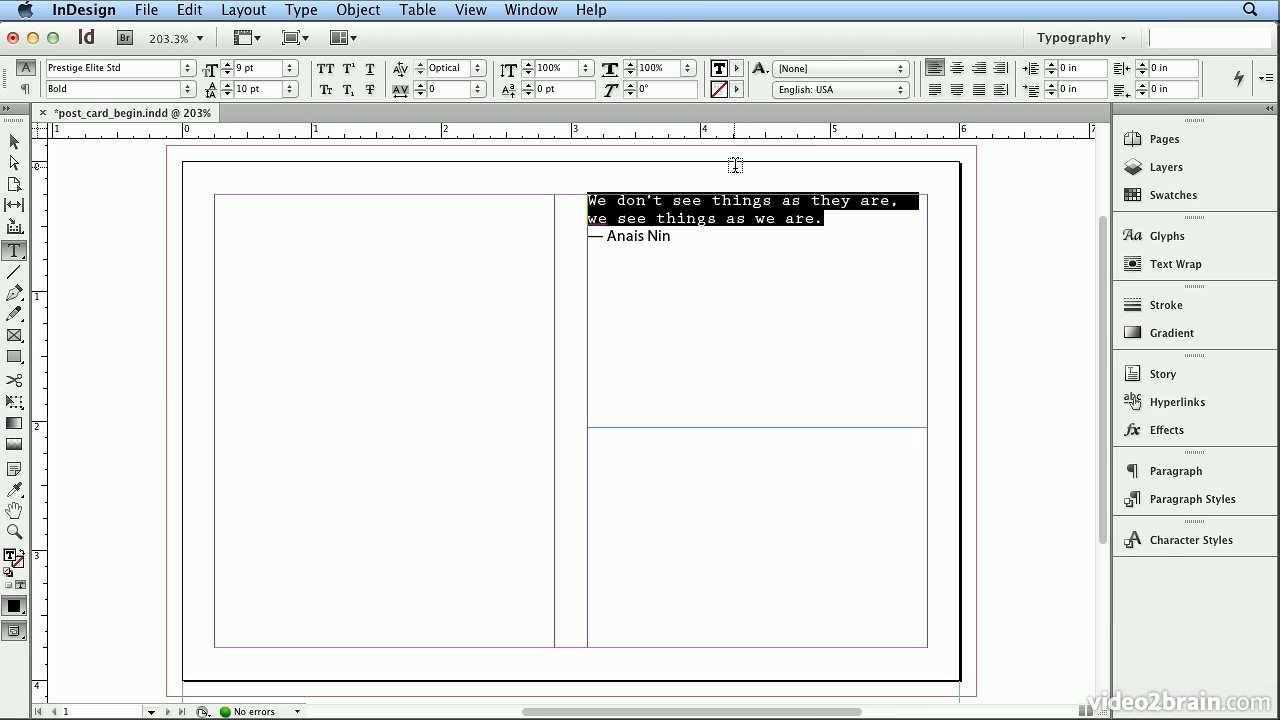
{"action": "left_click", "coordinate": [187, 69]}
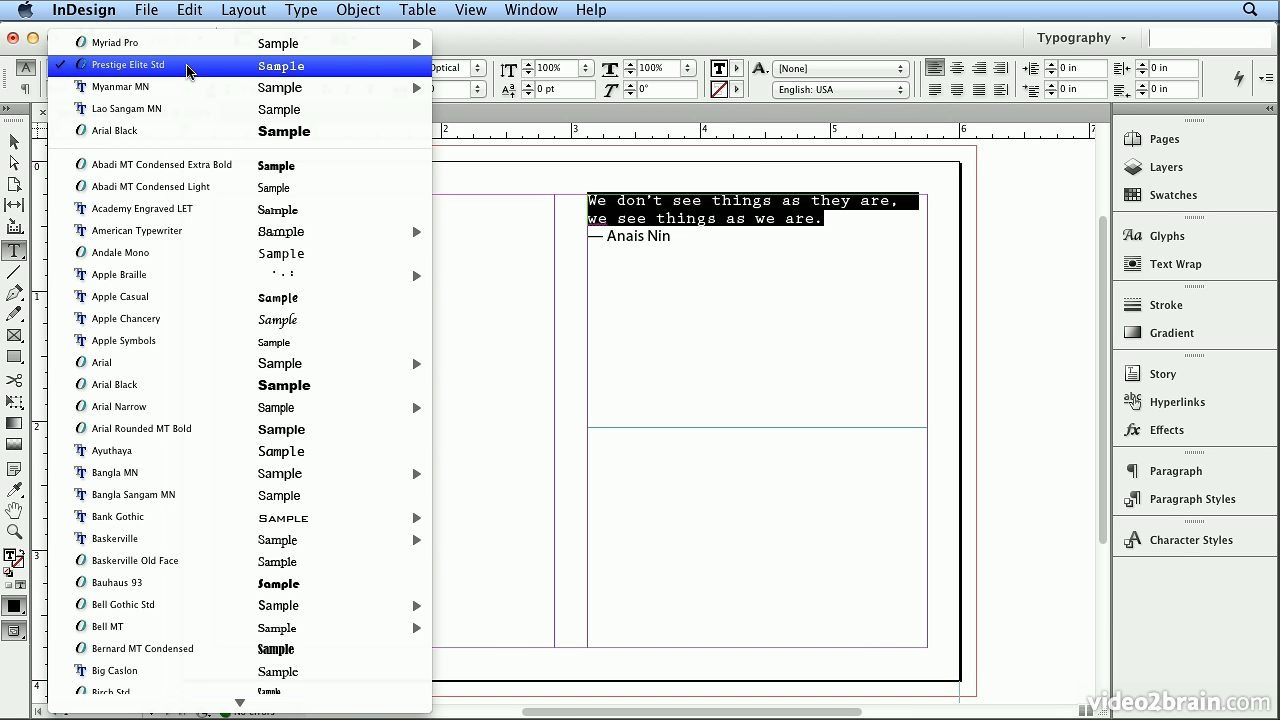
{"action": "left_click", "coordinate": [188, 67]}
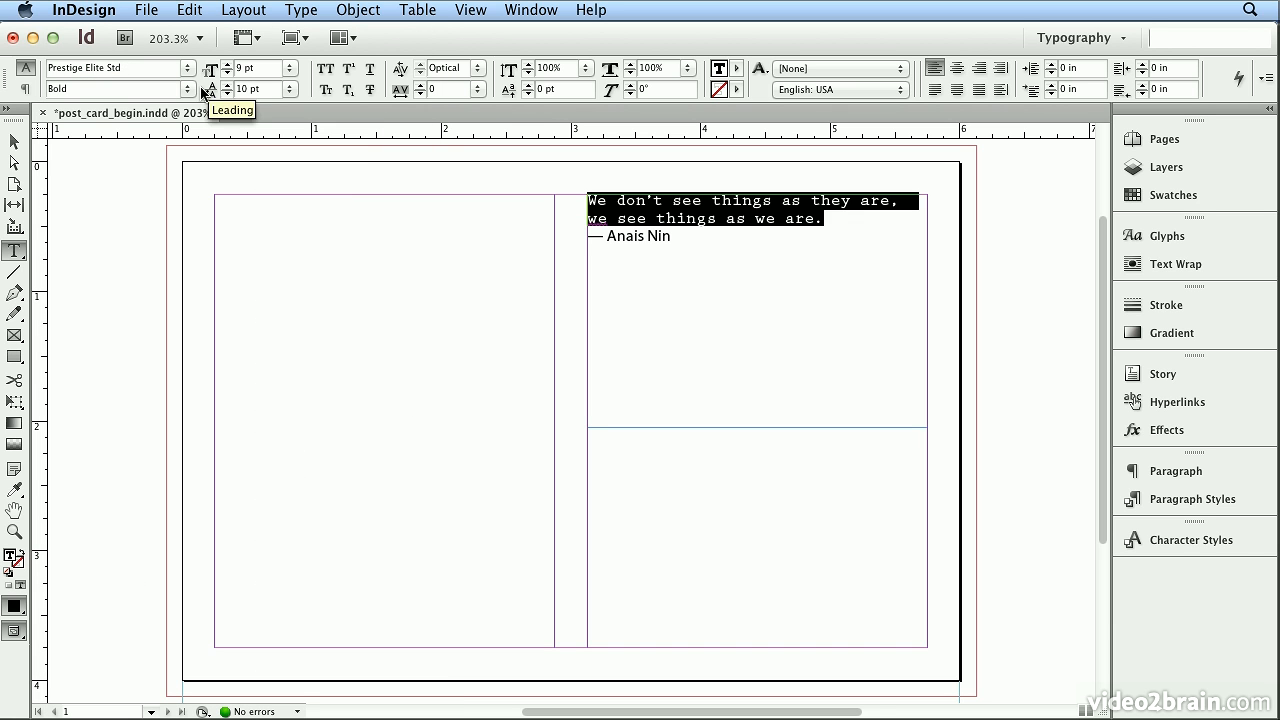
{"action": "type", "text": "Minion Pro"}
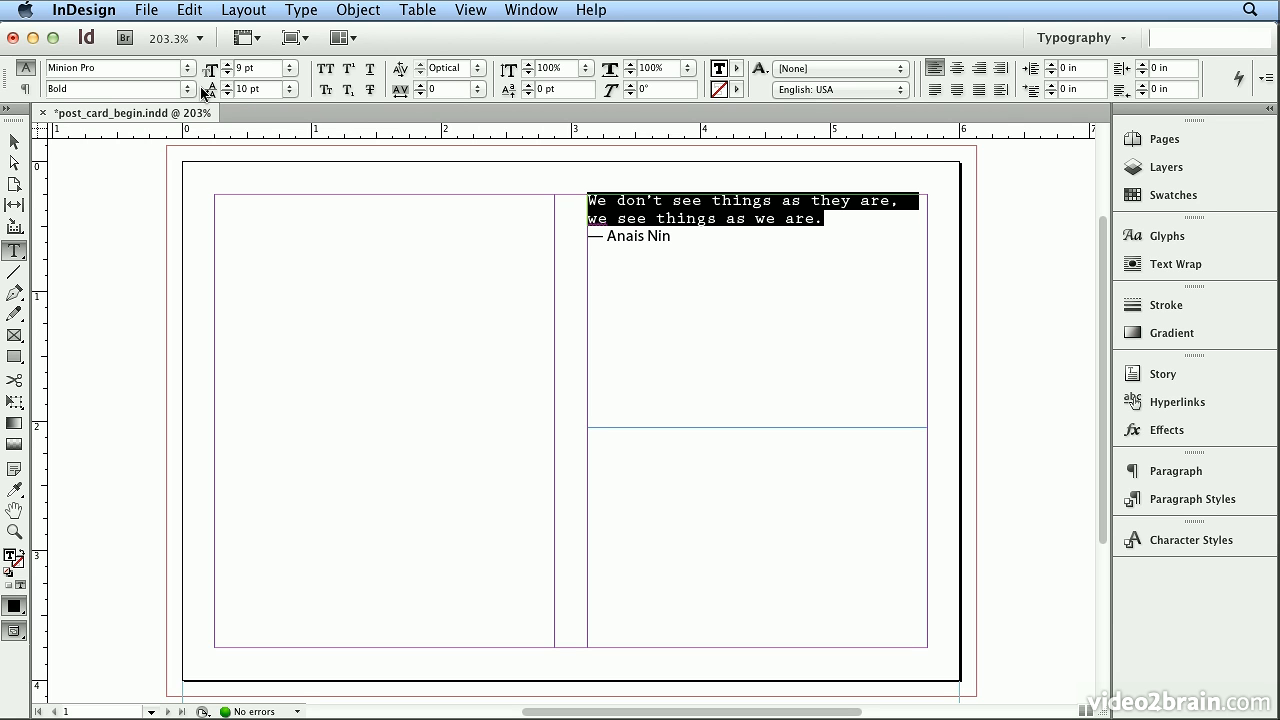
{"action": "left_click", "coordinate": [188, 89]}
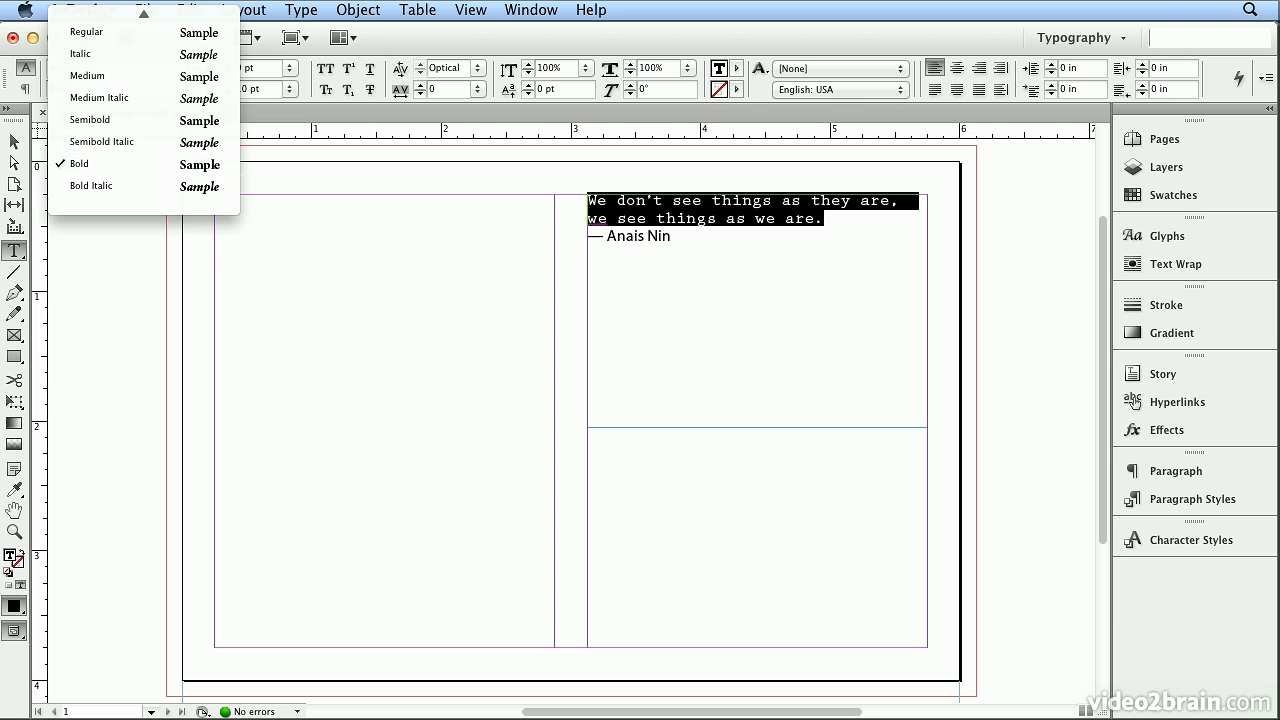
{"action": "left_click", "coordinate": [176, 87]}
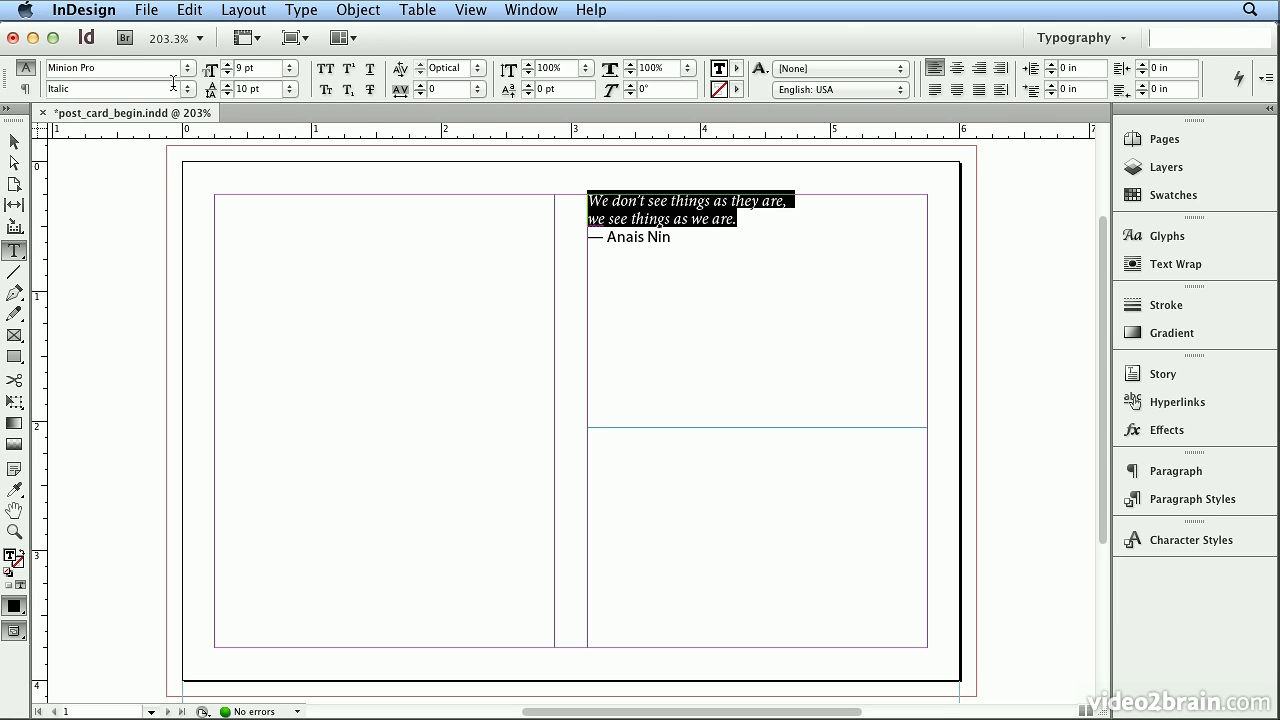
- Select all text in the quote's frame and increase its font size to 15 pt
{"action": "left_click", "coordinate": [207, 9]}
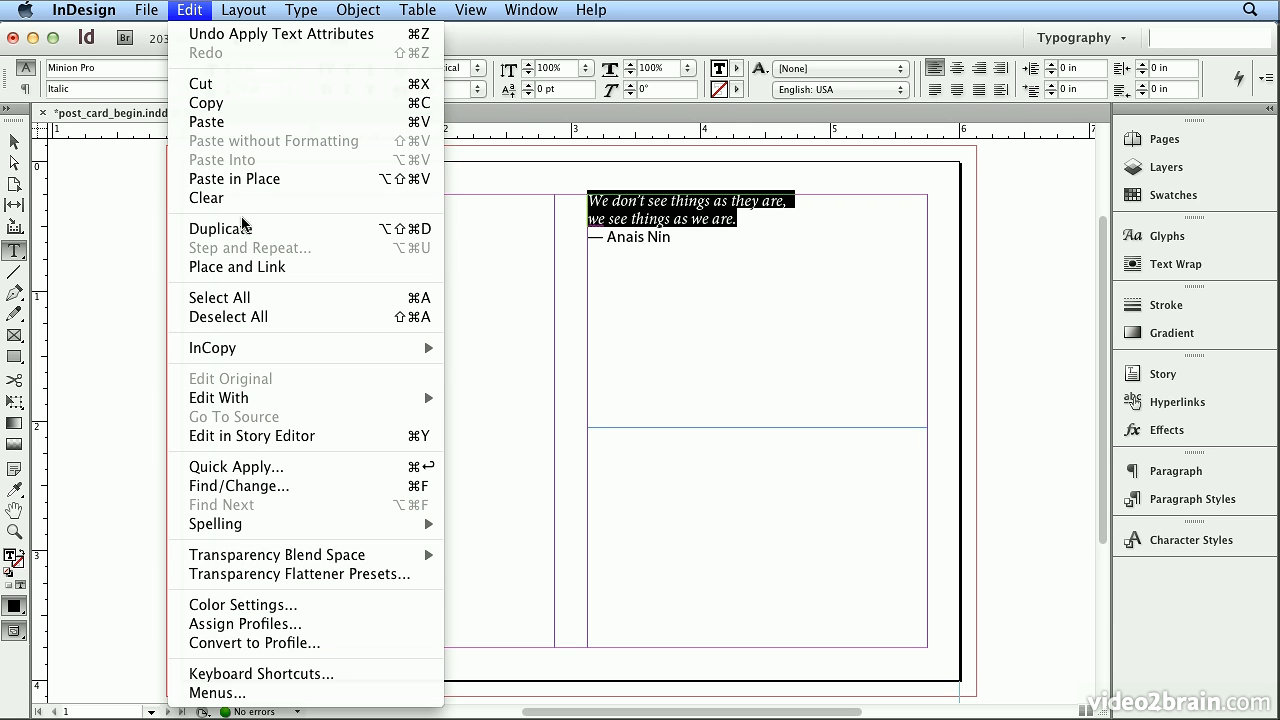
{"action": "left_click", "coordinate": [219, 297]}
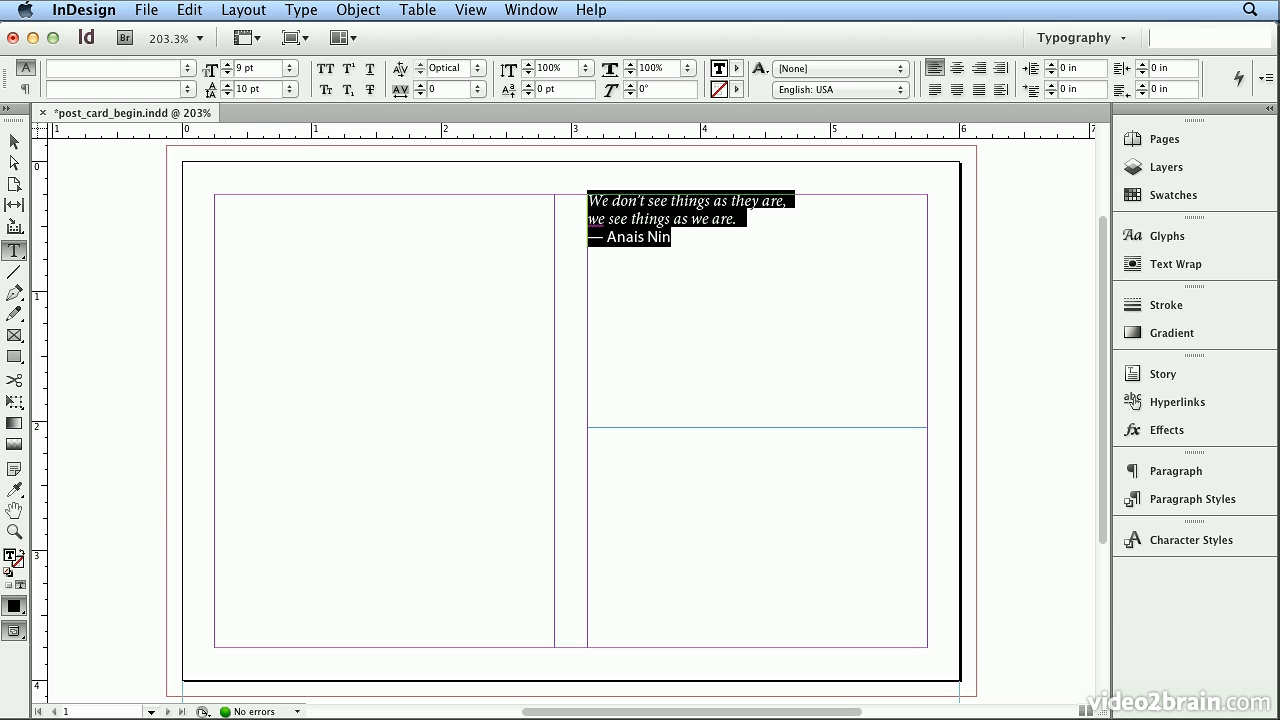
{"action": "left_click", "coordinate": [227, 63]}
{"action": "left_click", "coordinate": [227, 63]}
{"action": "left_click", "coordinate": [227, 63]}
{"action": "left_click", "coordinate": [227, 63]}
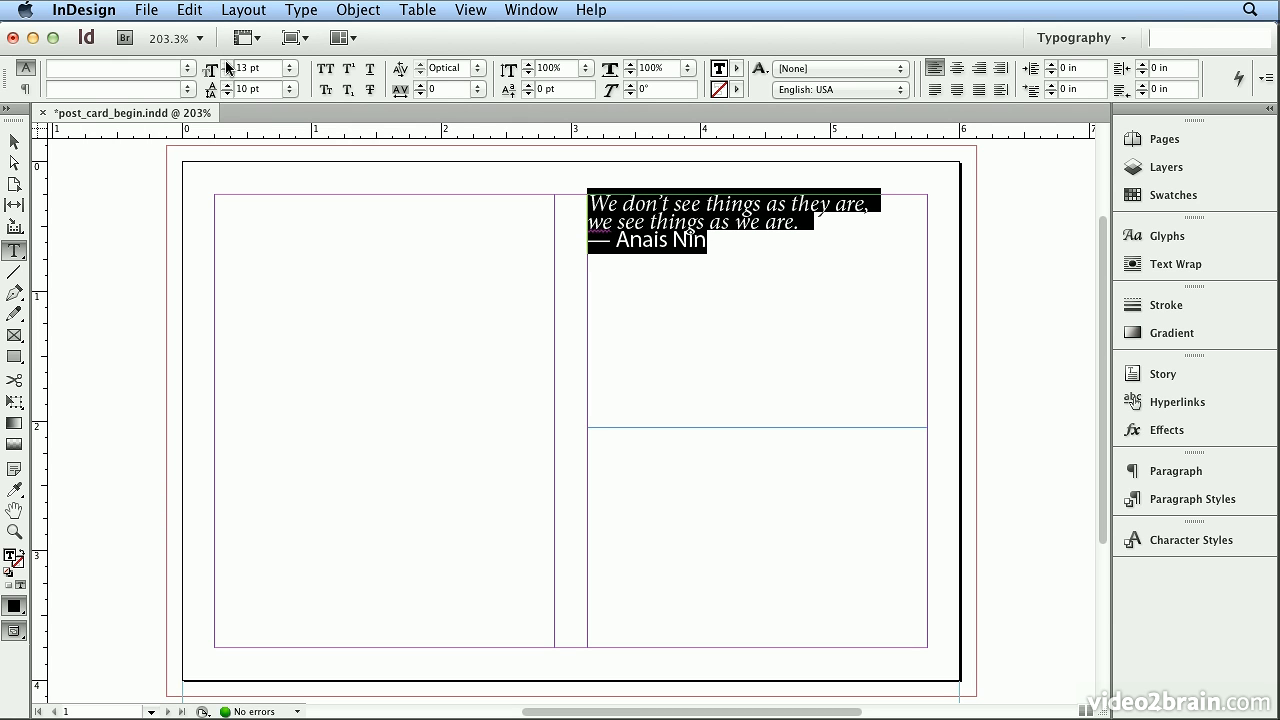
{"action": "left_click", "coordinate": [227, 63]}
{"action": "left_click", "coordinate": [226, 62]}
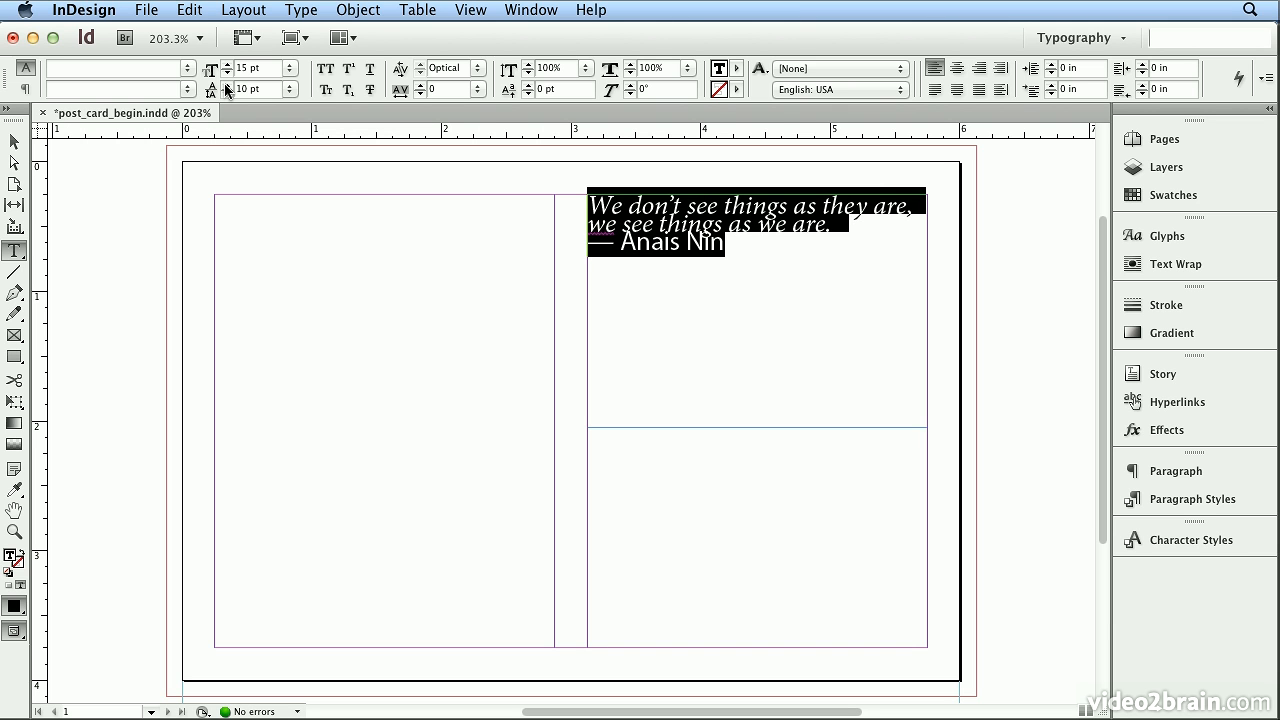
- Set the leading of the quote and attribution to 14 pt and deselect the text
{"action": "left_click", "coordinate": [226, 85]}
{"action": "left_click", "coordinate": [226, 85]}
{"action": "left_click", "coordinate": [226, 85]}
{"action": "left_click", "coordinate": [226, 85]}
{"action": "left_click", "coordinate": [226, 85]}
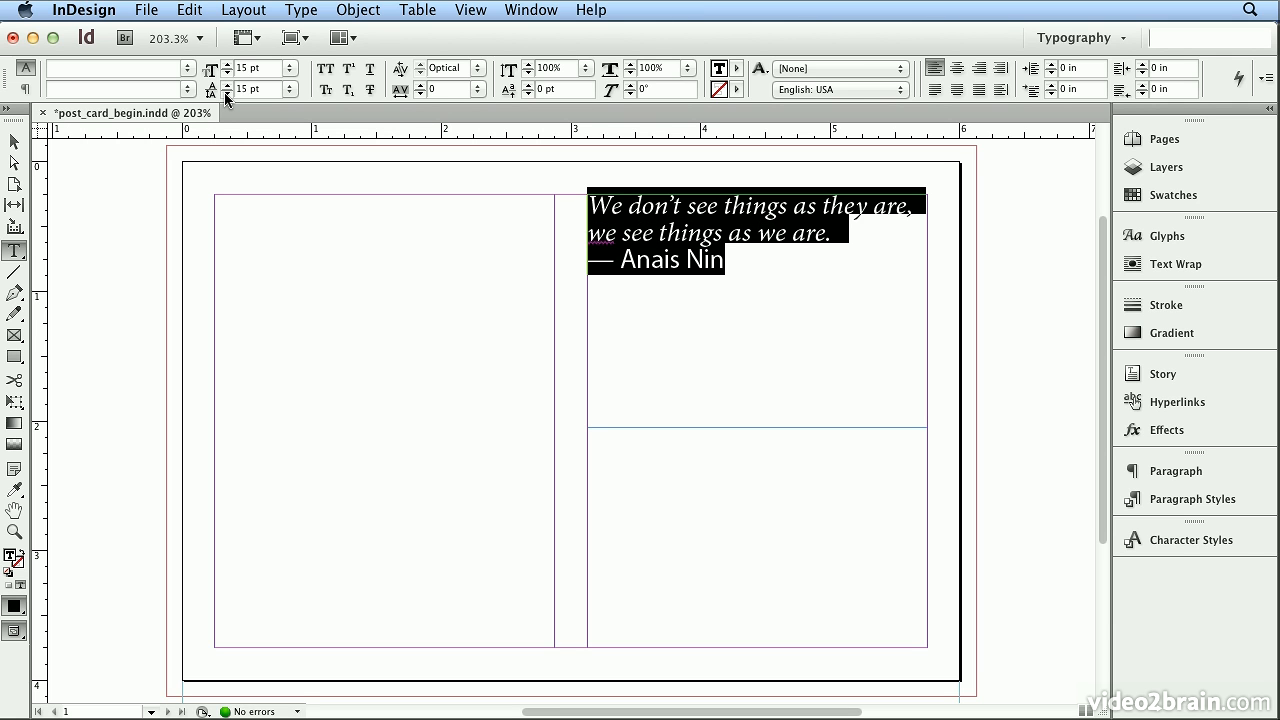
{"action": "left_click", "coordinate": [226, 93]}
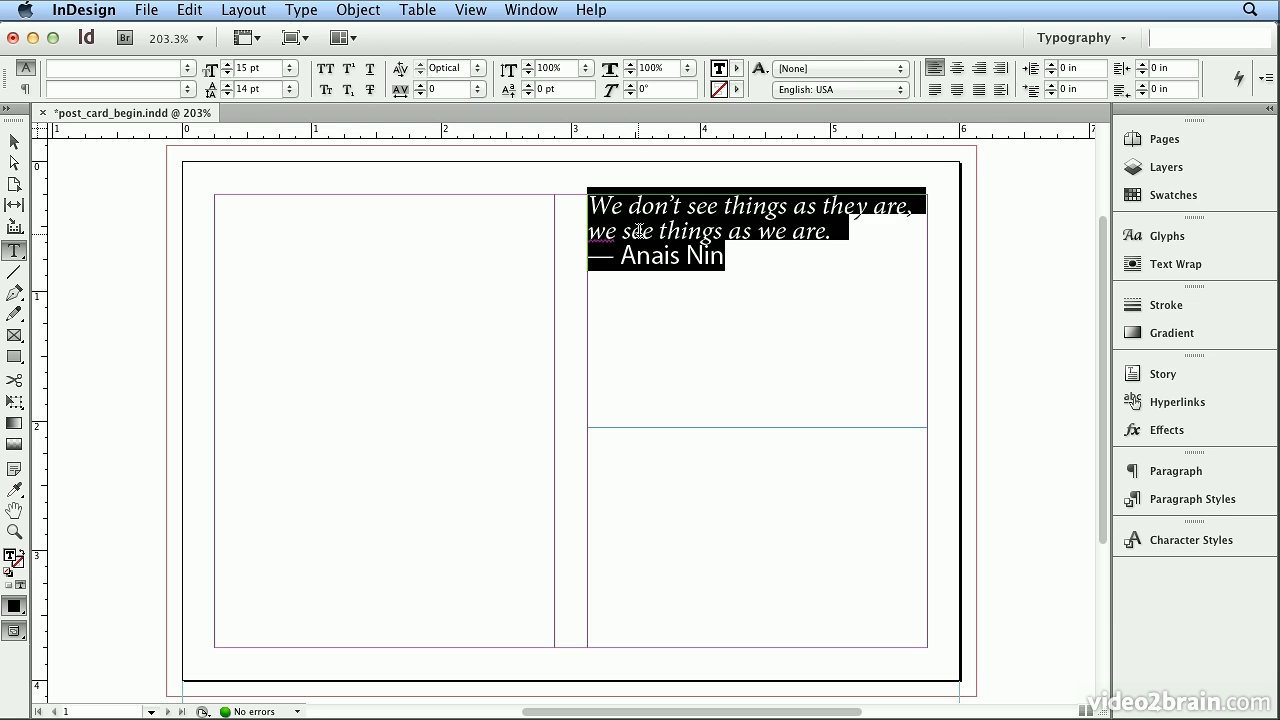
{"action": "left_click", "coordinate": [868, 229]}
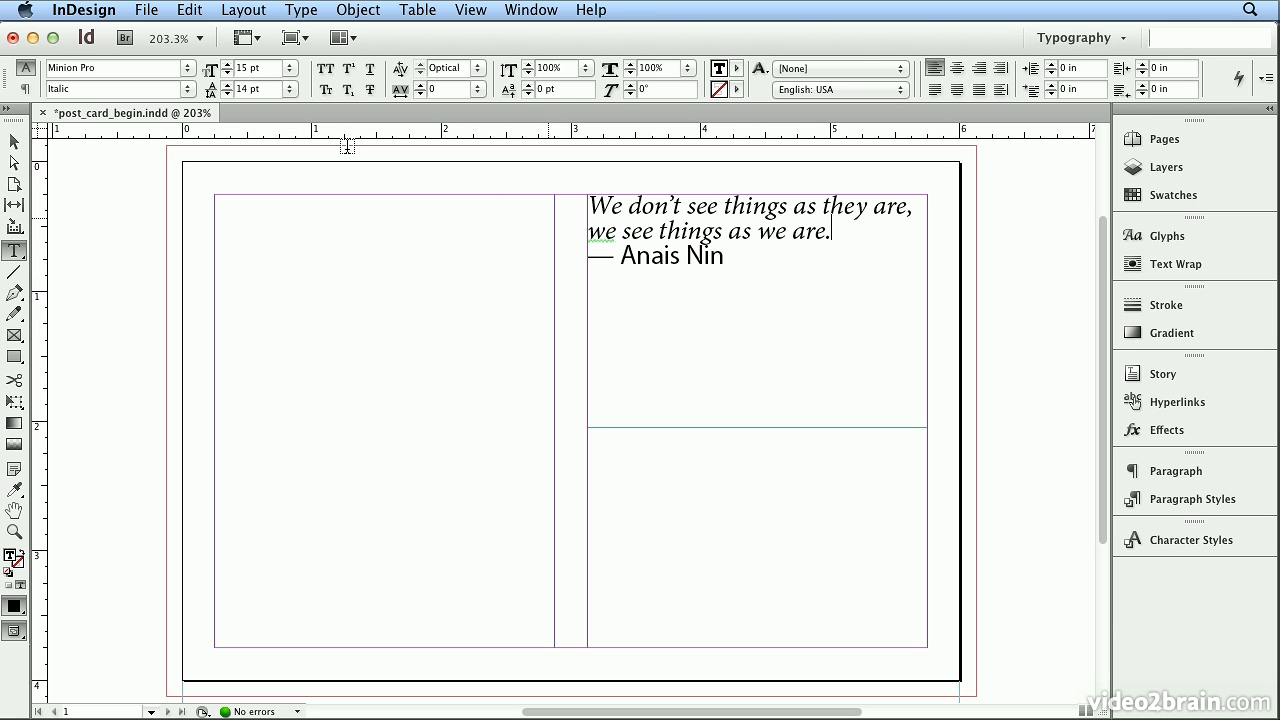
- Compare the paragraph and character formatting controls for the quote text, ending on the paragraph formatting controls
{"action": "left_click", "coordinate": [26, 92]}
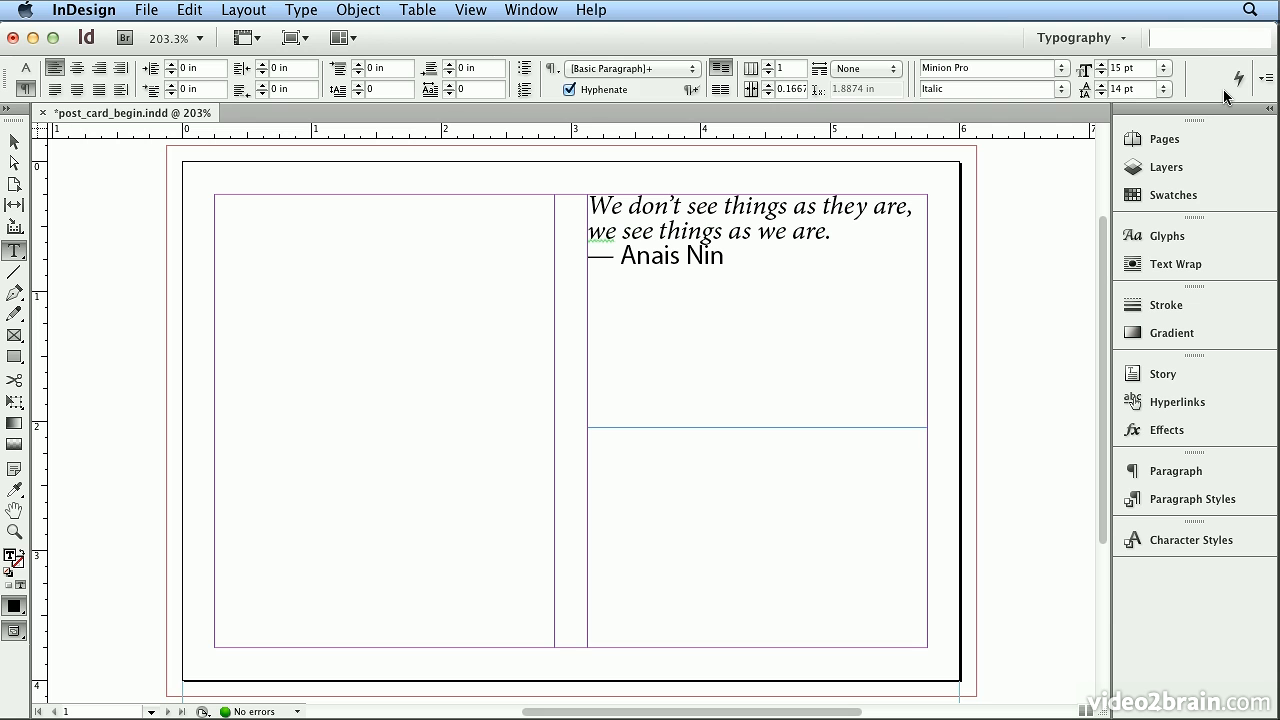
{"action": "left_click", "coordinate": [25, 68]}
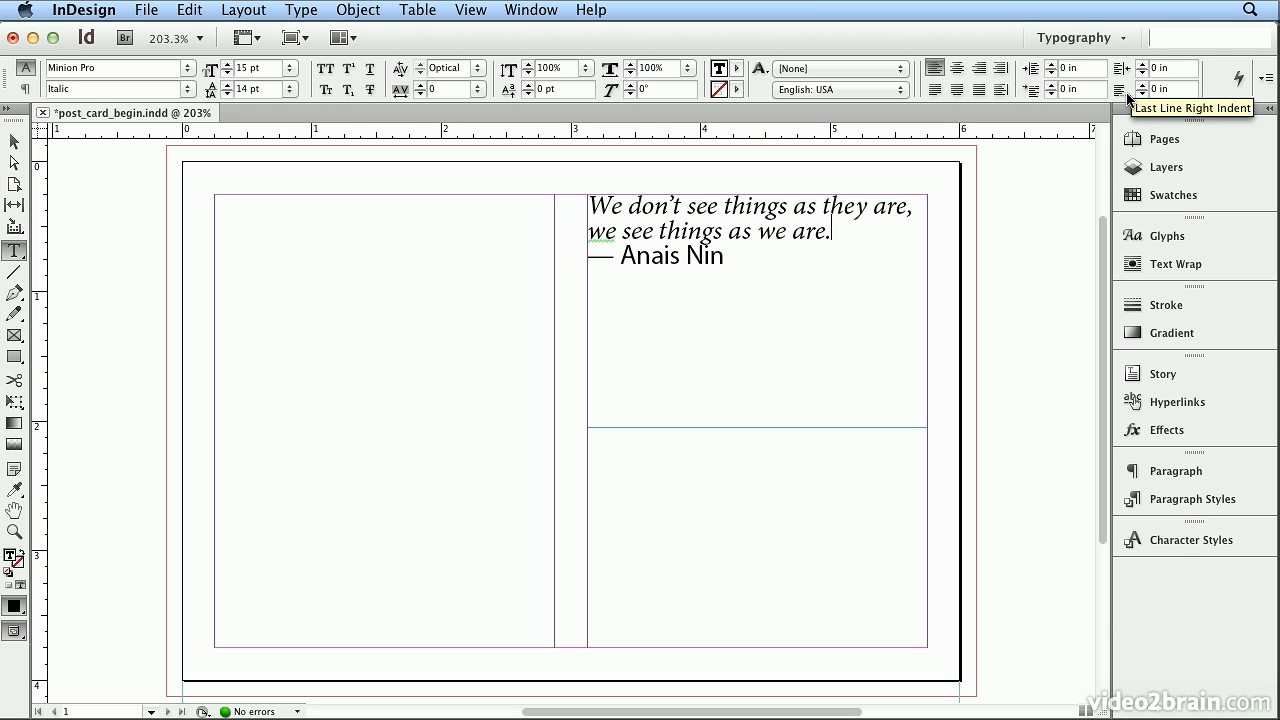
{"action": "left_click", "coordinate": [26, 89]}
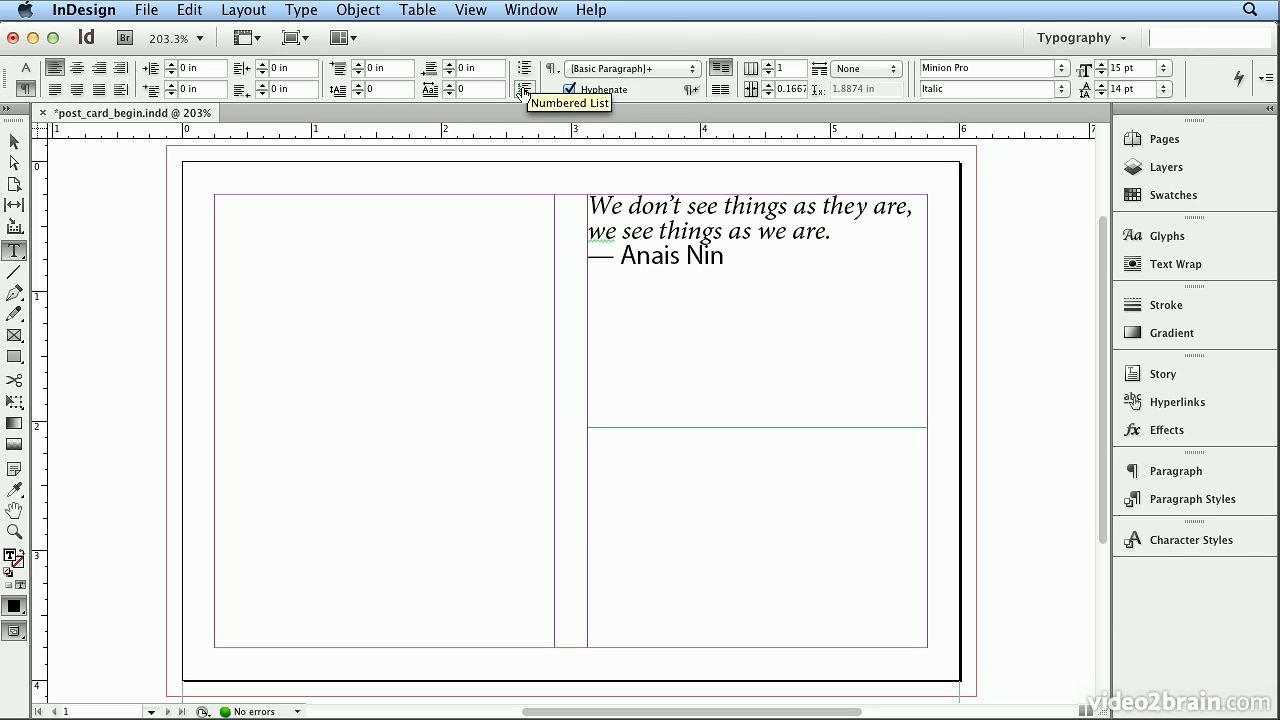
- Try a two-column layout in the quote's text frame and restore the single column
{"action": "left_click", "coordinate": [768, 65]}
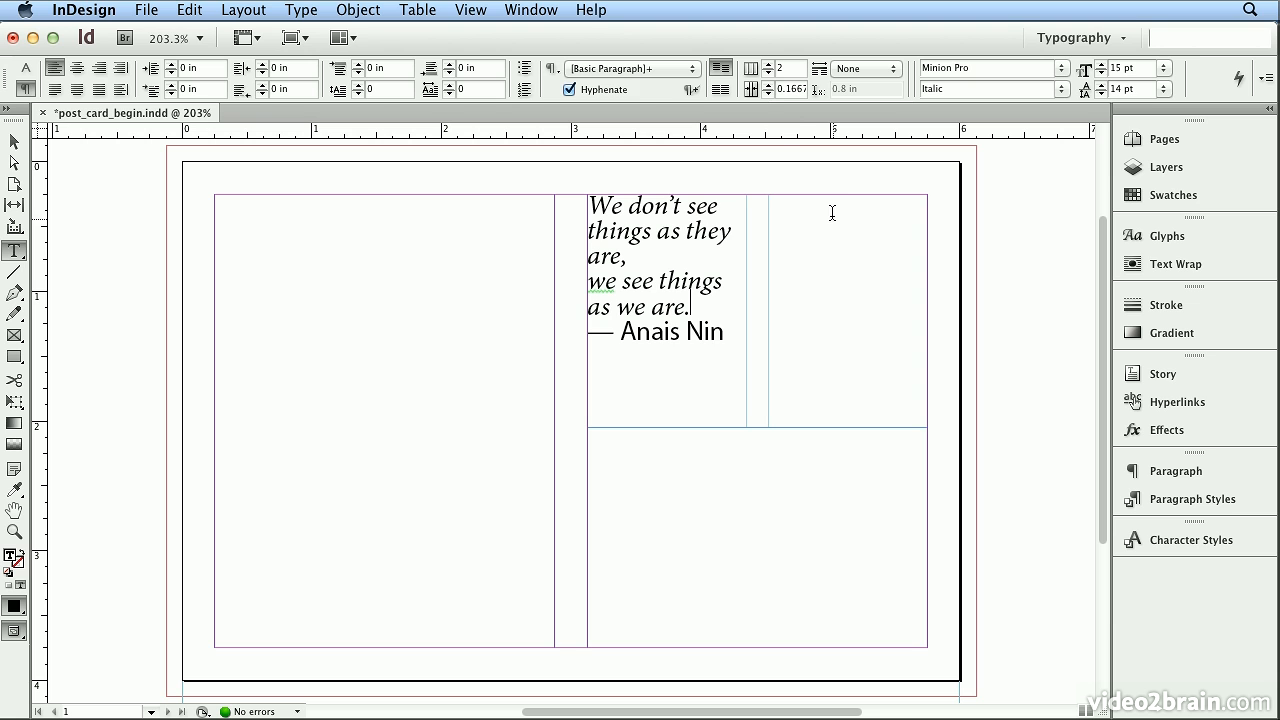
{"action": "left_click", "coordinate": [769, 73]}
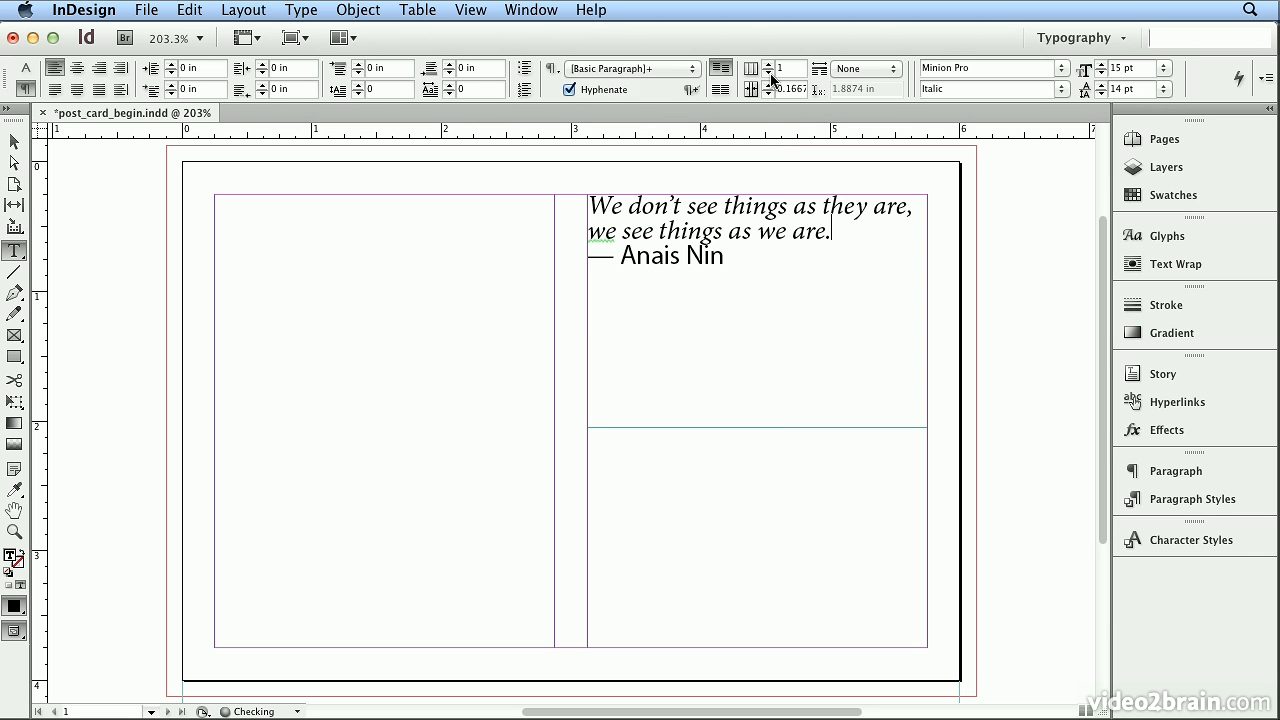
- Set the space after the quote's paragraph to 0.125 in, separating it from the attribution line
{"action": "left_click", "coordinate": [449, 66]}
{"action": "left_click", "coordinate": [449, 66]}
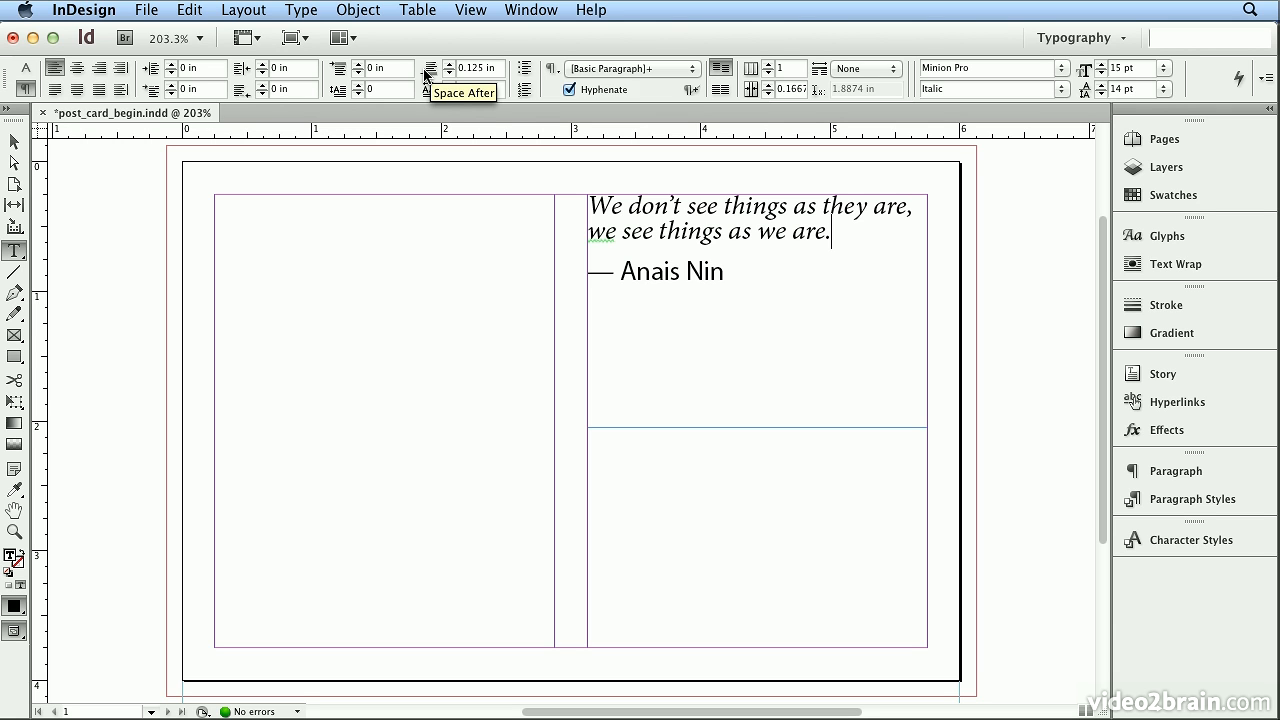
- Select the whole attribution line and apply the [Black] swatch to its text
{"action": "left_click_drag", "start_coordinate": [764, 276], "coordinate": [570, 273]}
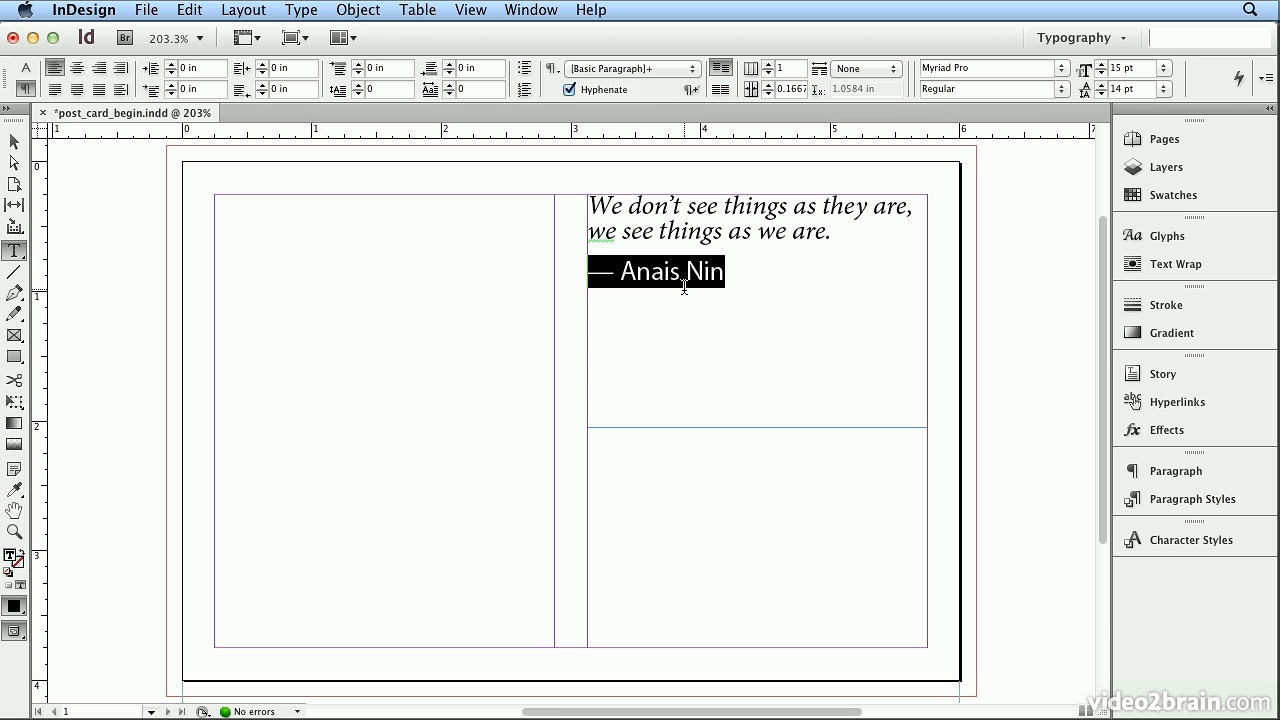
{"action": "left_click", "coordinate": [1175, 204]}
{"action": "left_click", "coordinate": [1099, 42]}
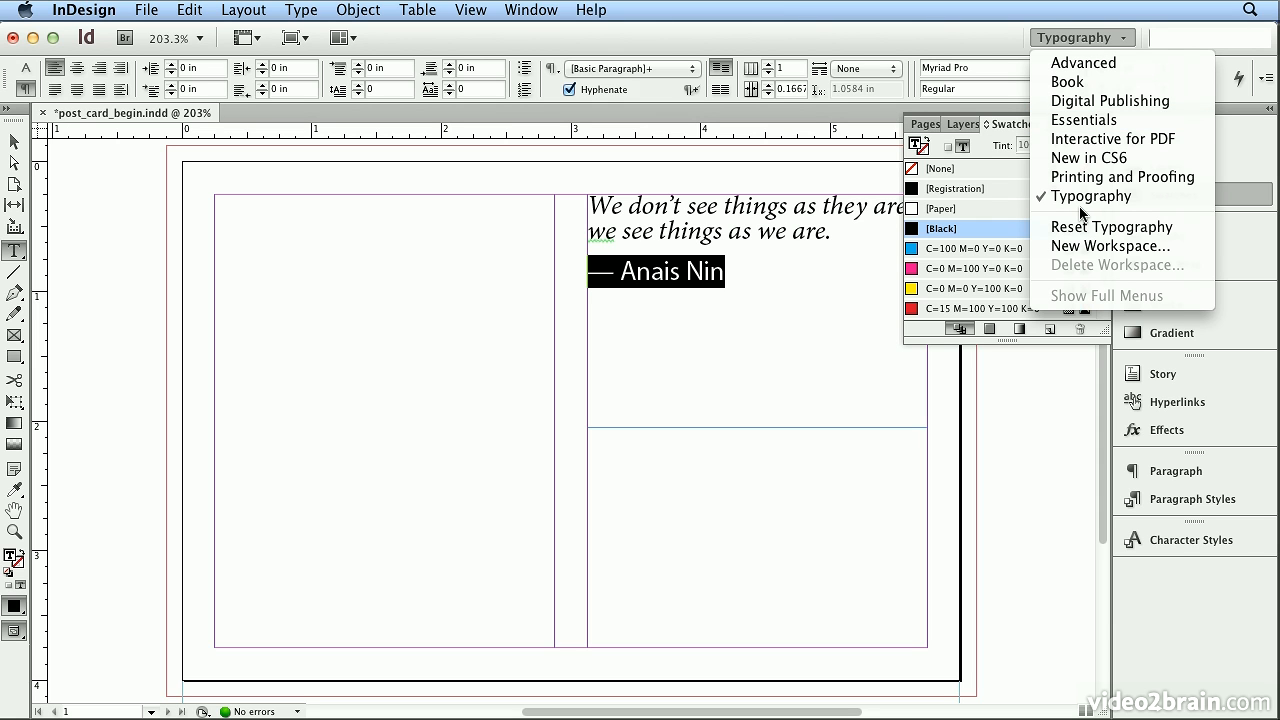
{"action": "left_click", "coordinate": [972, 226]}
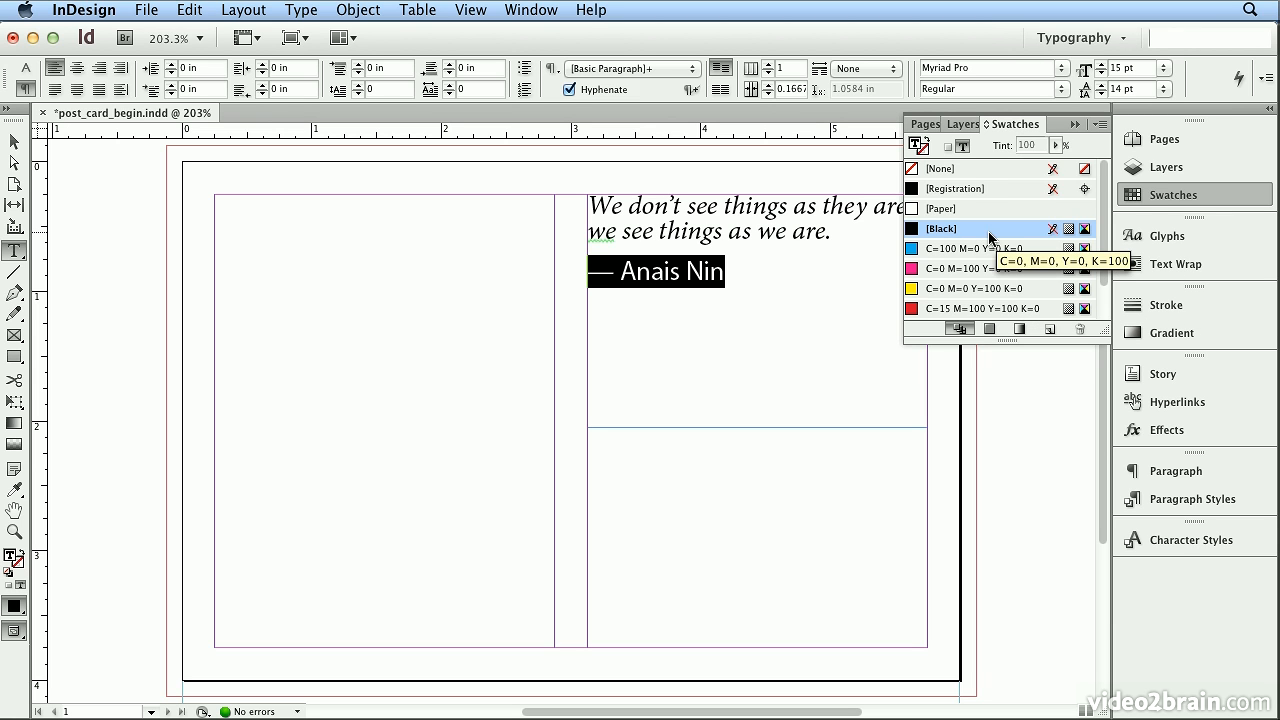
- Reduce the tint of the attribution's black text color to 50% and deselect the text
{"action": "left_click", "coordinate": [1055, 145]}
{"action": "left_click_drag", "start_coordinate": [1057, 168], "coordinate": [1008, 170]}
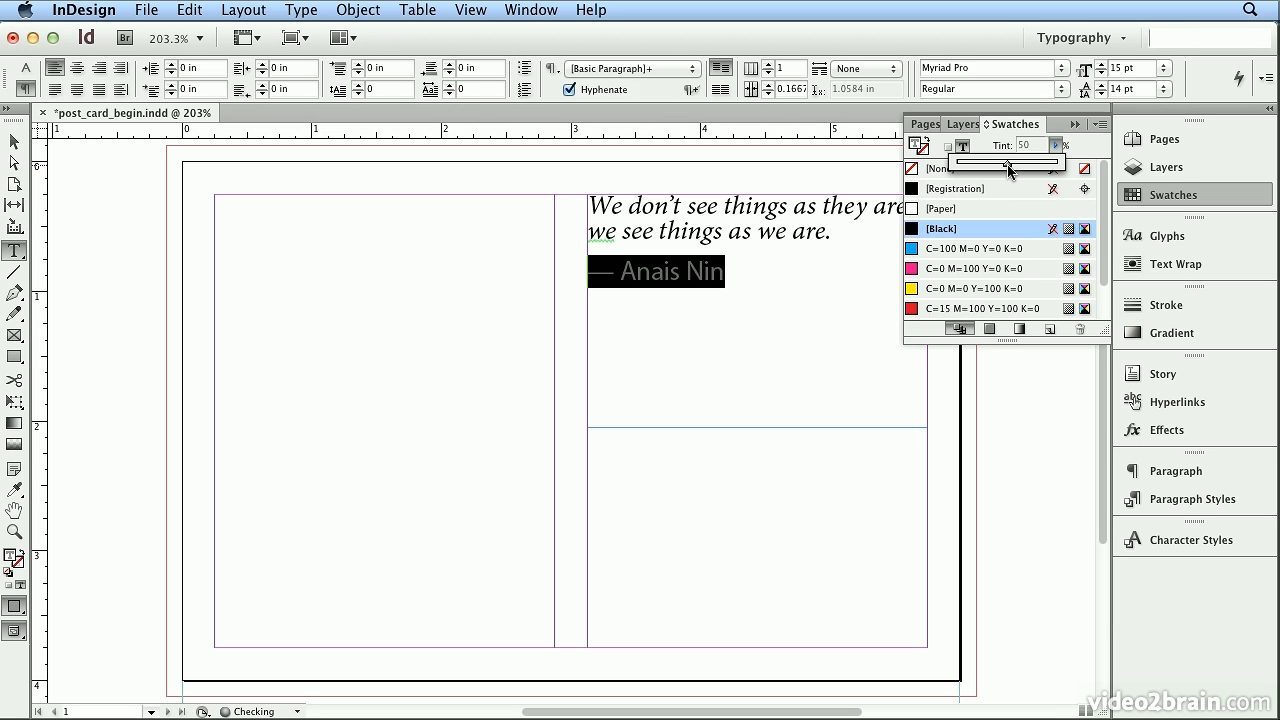
{"action": "left_click", "coordinate": [787, 271]}
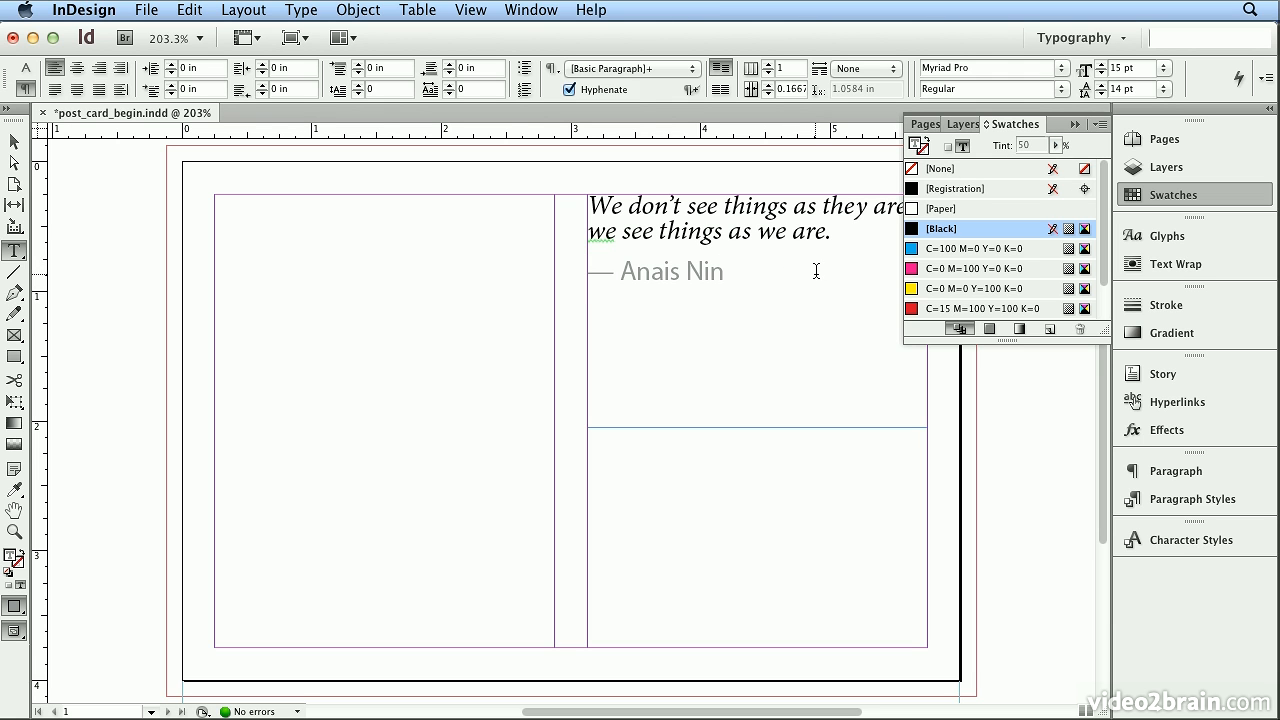
- Set the tint of the attribution line's text to 75% and close the swatches
{"action": "left_click_drag", "start_coordinate": [823, 274], "coordinate": [594, 268]}
{"action": "left_click", "coordinate": [1026, 145]}
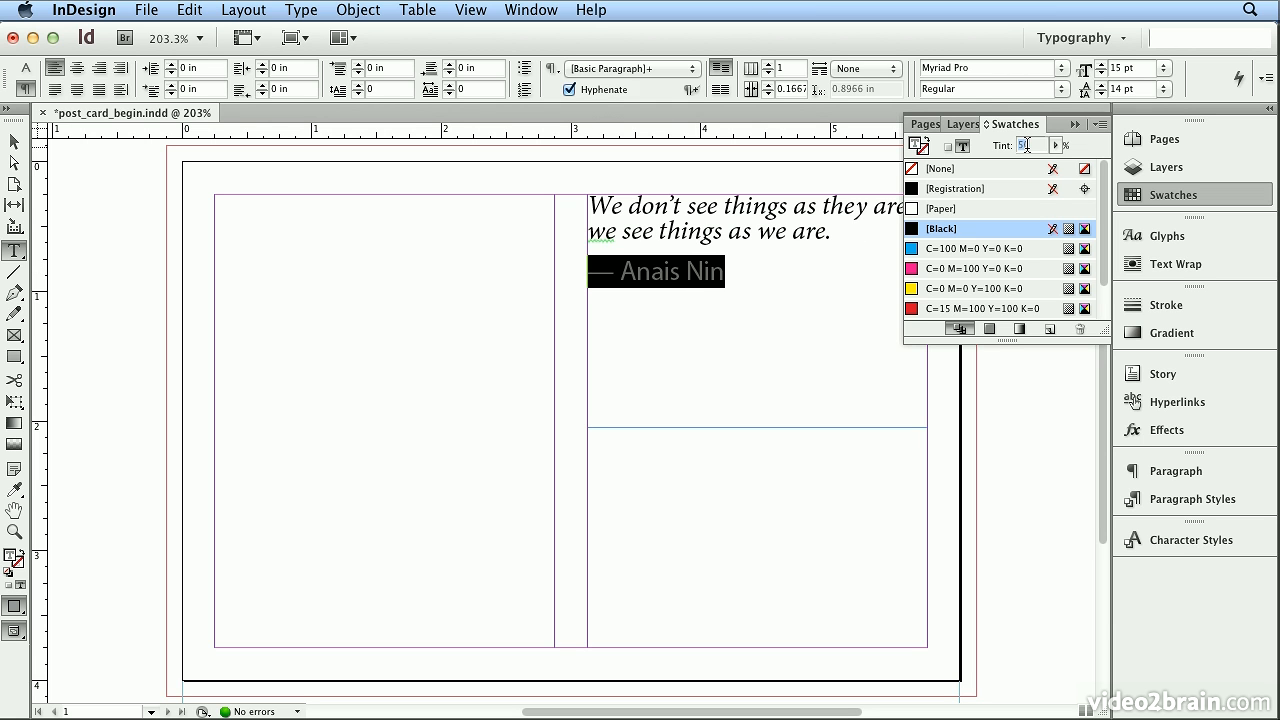
{"action": "type", "text": "75"}
{"action": "key", "text": "Return"}
{"action": "left_click", "coordinate": [1161, 199]}
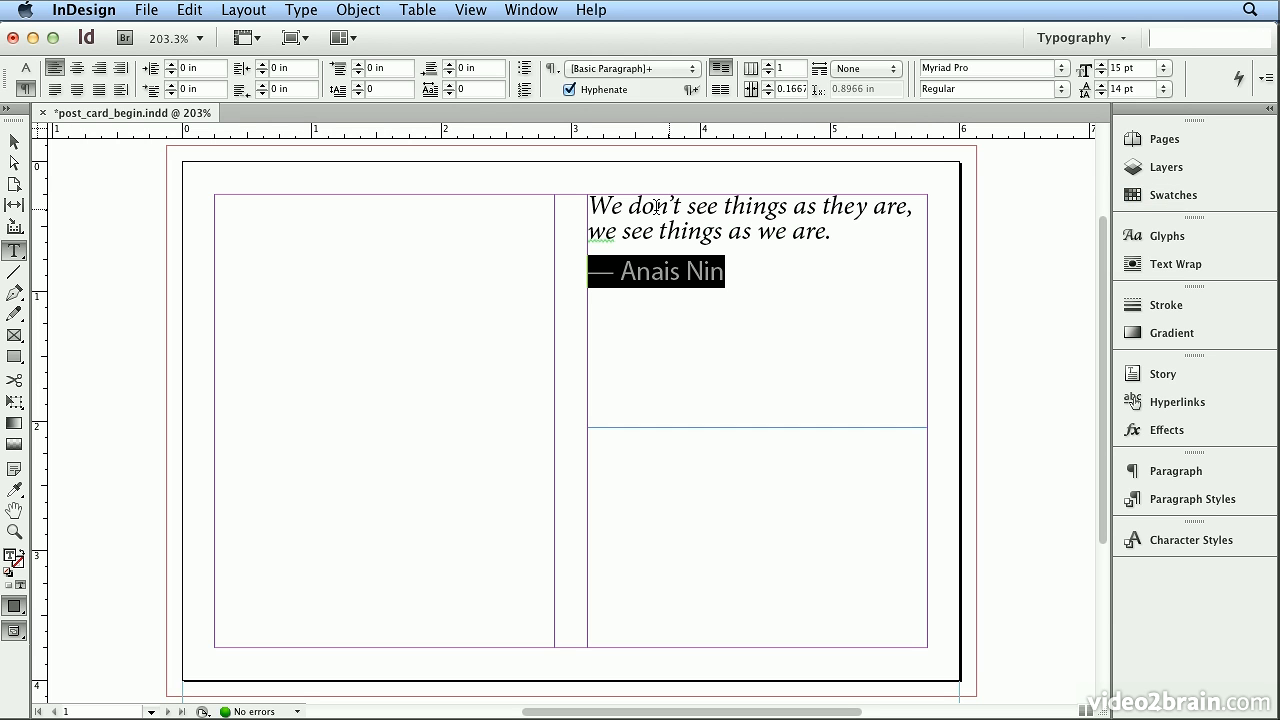
- Shorten the quote's text frame from its upper edge to about 0.87 in high, move it down to about Y 1.41 in, and deselect it
{"action": "left_click", "coordinate": [14, 145]}
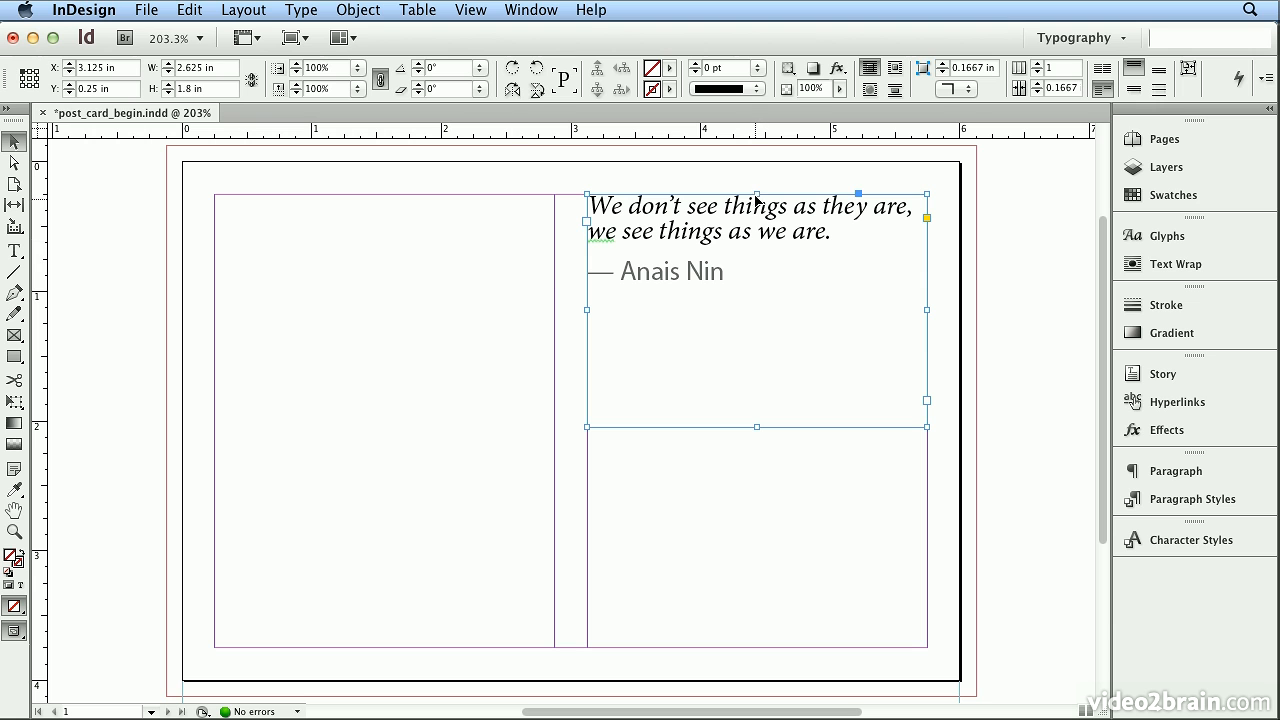
{"action": "left_click_drag", "start_coordinate": [758, 192], "coordinate": [751, 314]}
{"action": "left_click_drag", "start_coordinate": [742, 358], "coordinate": [747, 391]}
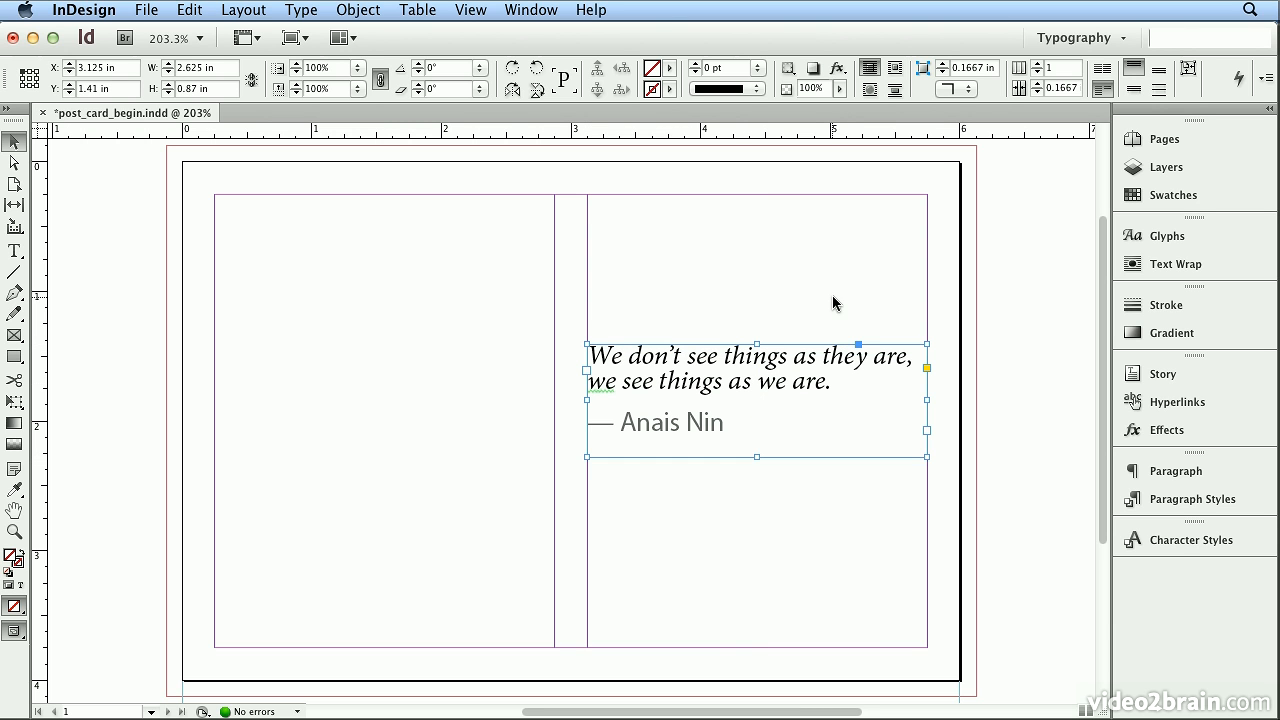
{"action": "left_click", "coordinate": [835, 303]}
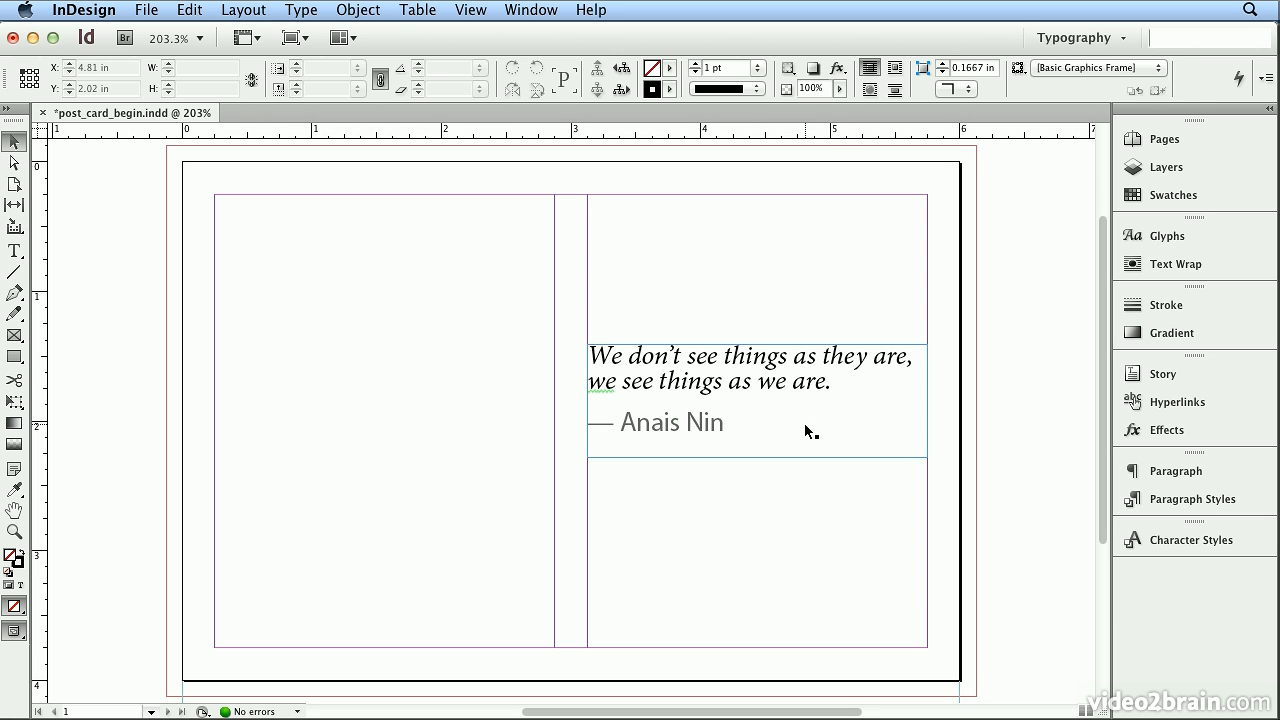
- Place the text cursor in the quote's second line and display the character formatting controls
{"action": "double_click", "coordinate": [803, 380]}
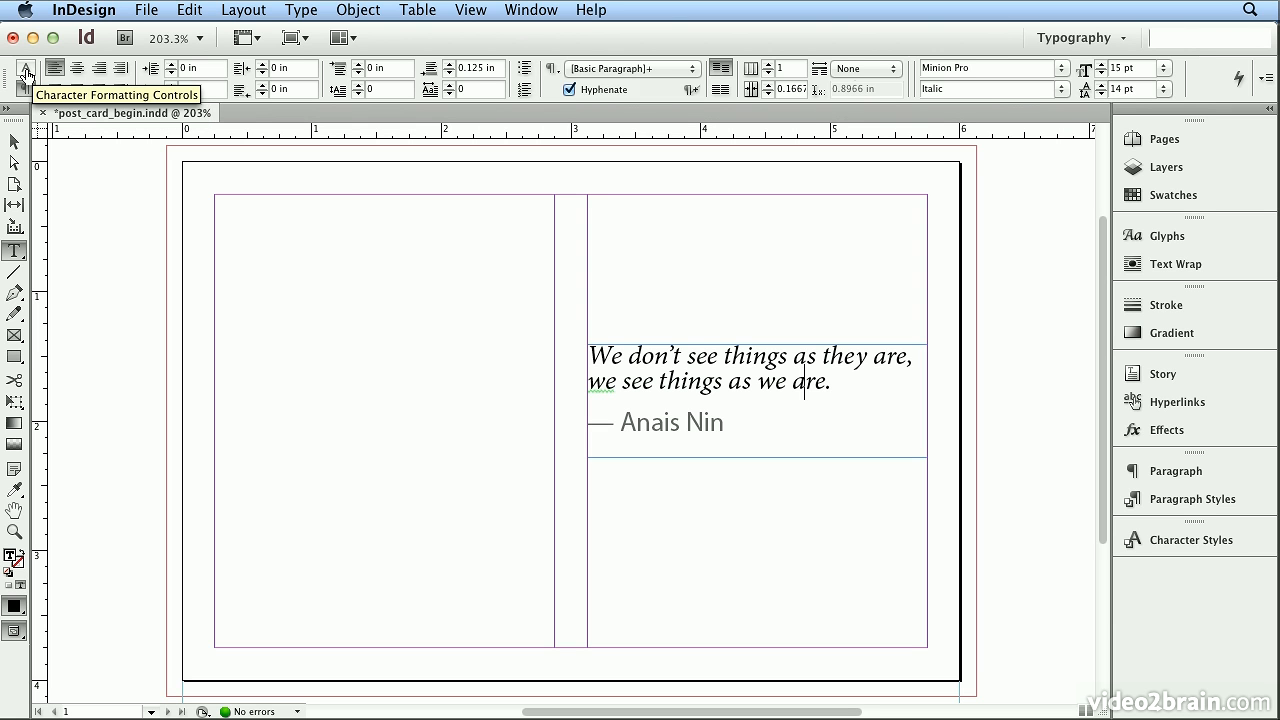
{"action": "left_click", "coordinate": [27, 75]}
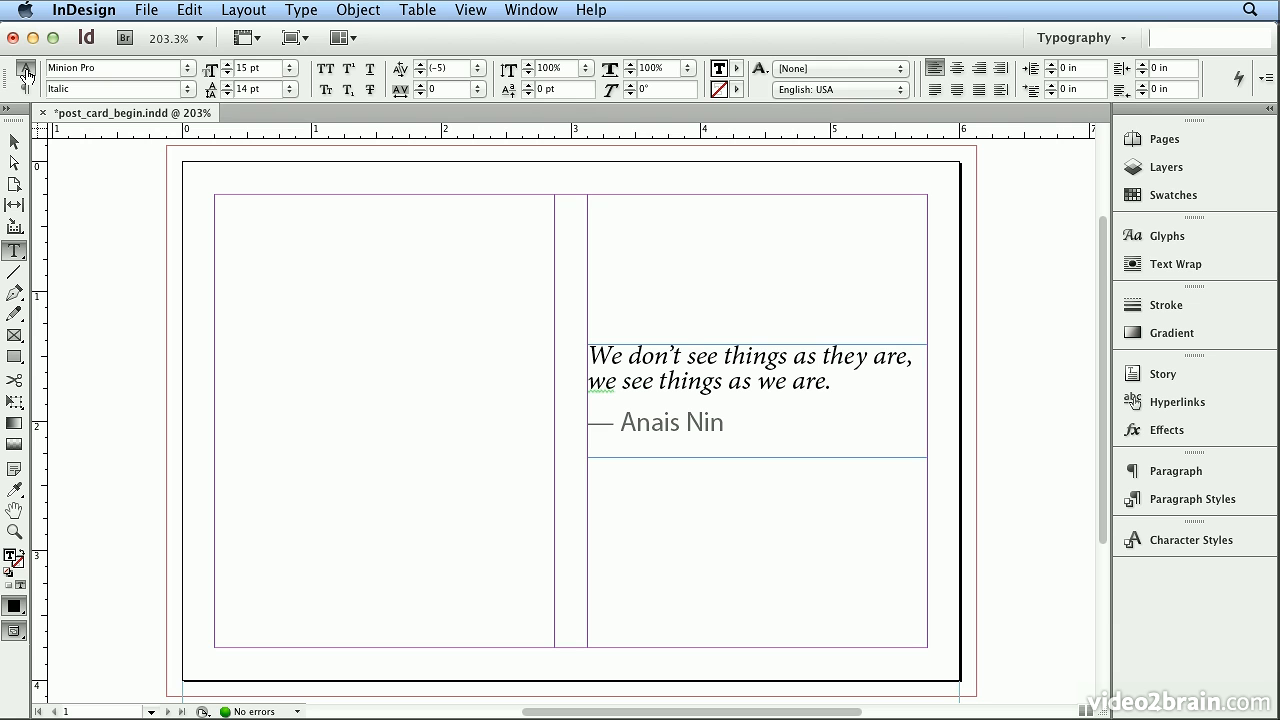